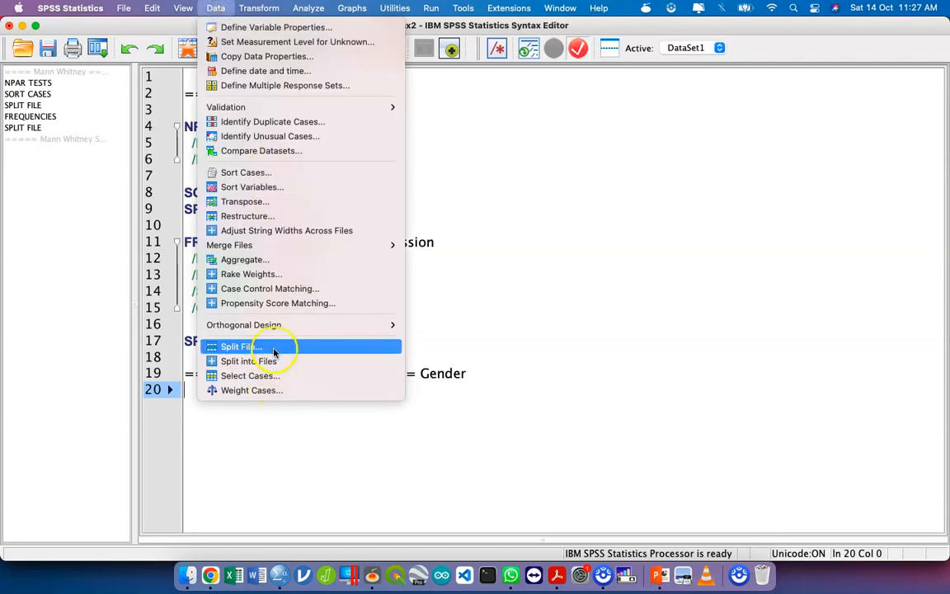
- Apply the Split File setting that analyzes all cases without creating groups, and switch to the ADCT.sav data window
click(274, 349)
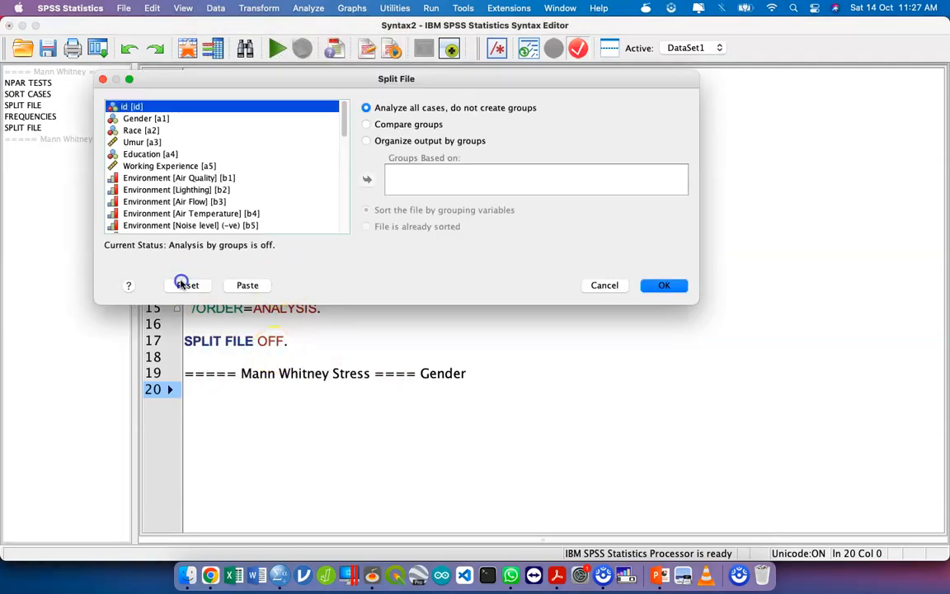
click(672, 283)
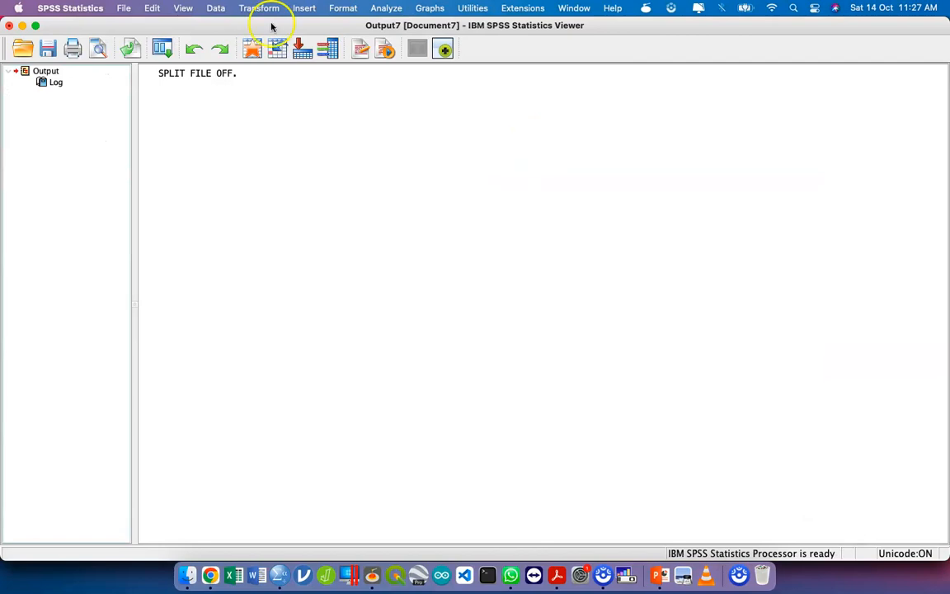
click(195, 76)
key(ctrl+Up)
click(439, 303)
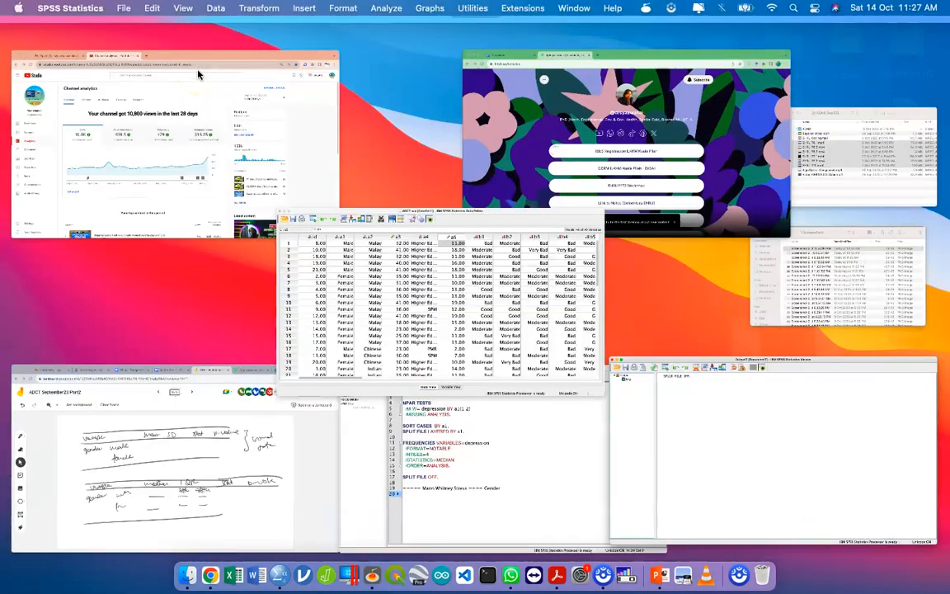
- Check the current Split File setting for the dataset and close the dialog without changes
click(216, 11)
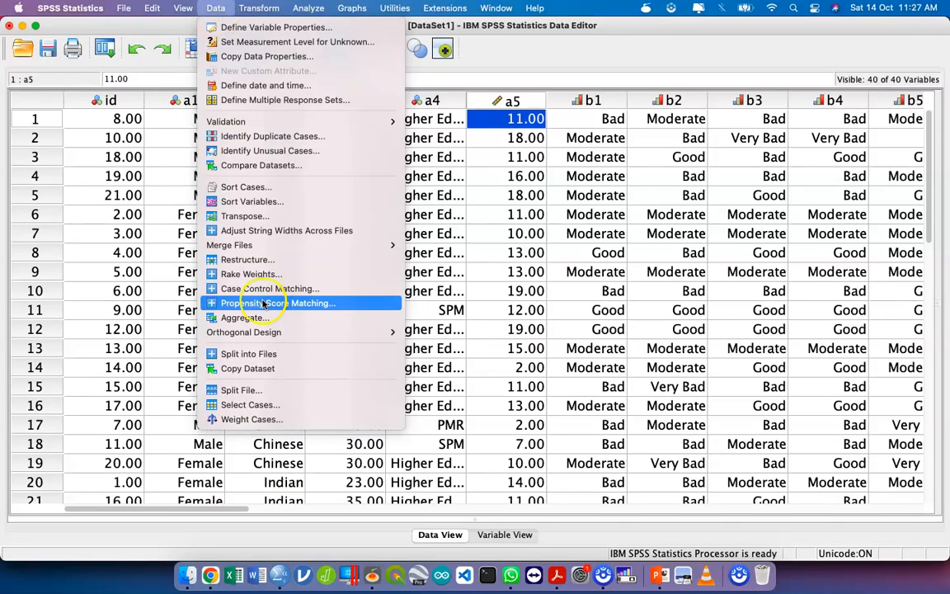
click(248, 389)
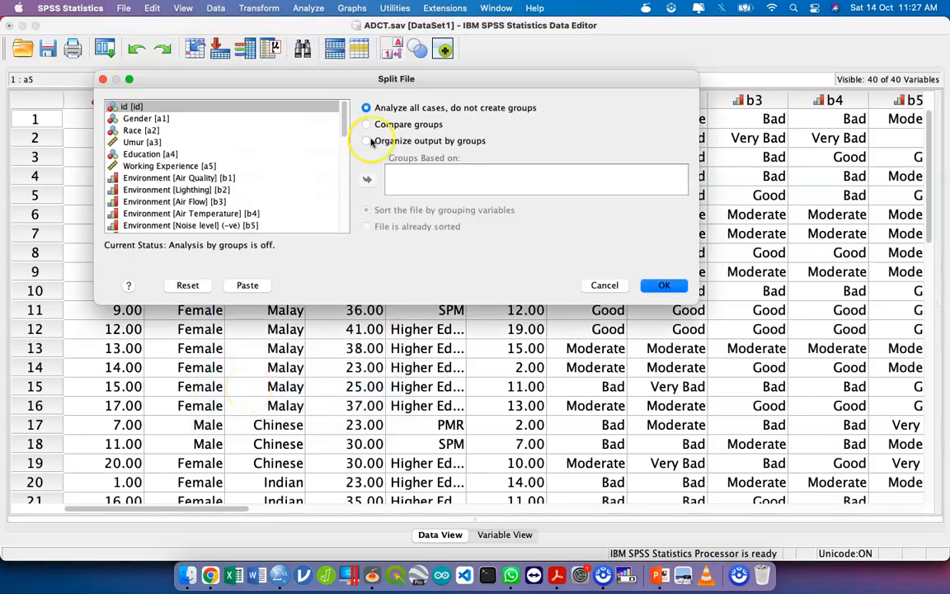
click(621, 288)
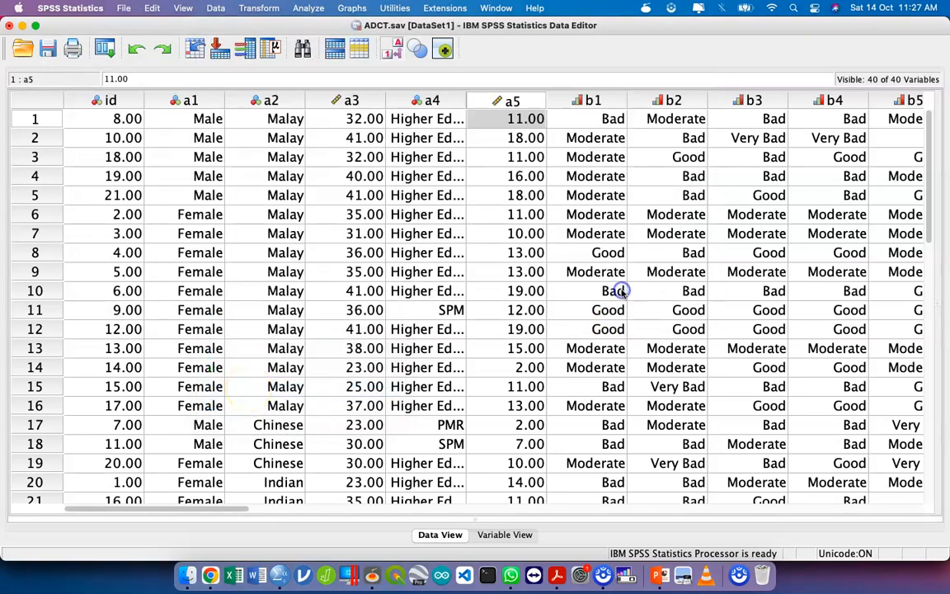
- Open the legacy 2 Independent Samples nonparametric test and reset its previous settings
click(310, 13)
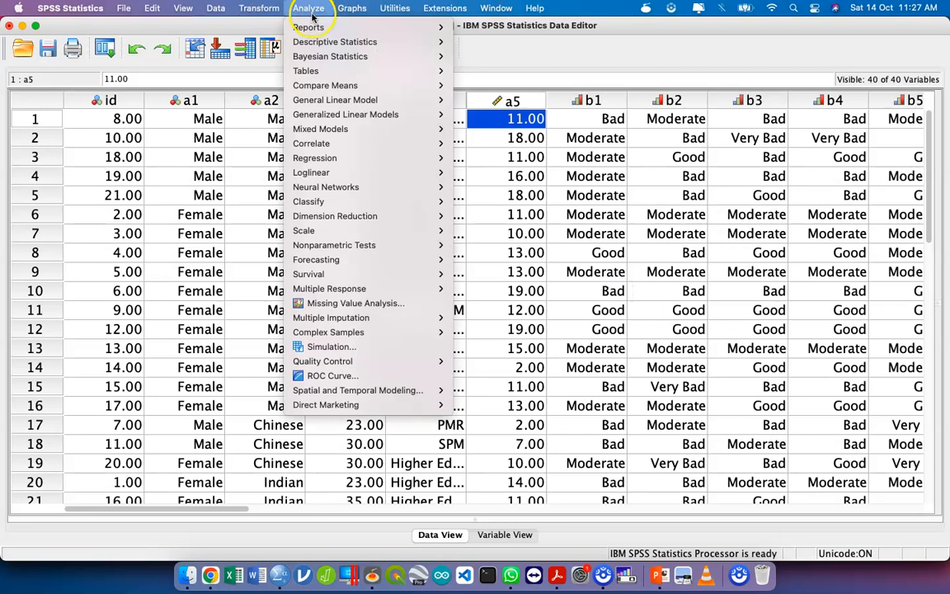
mouse_move(402, 247)
mouse_move(546, 289)
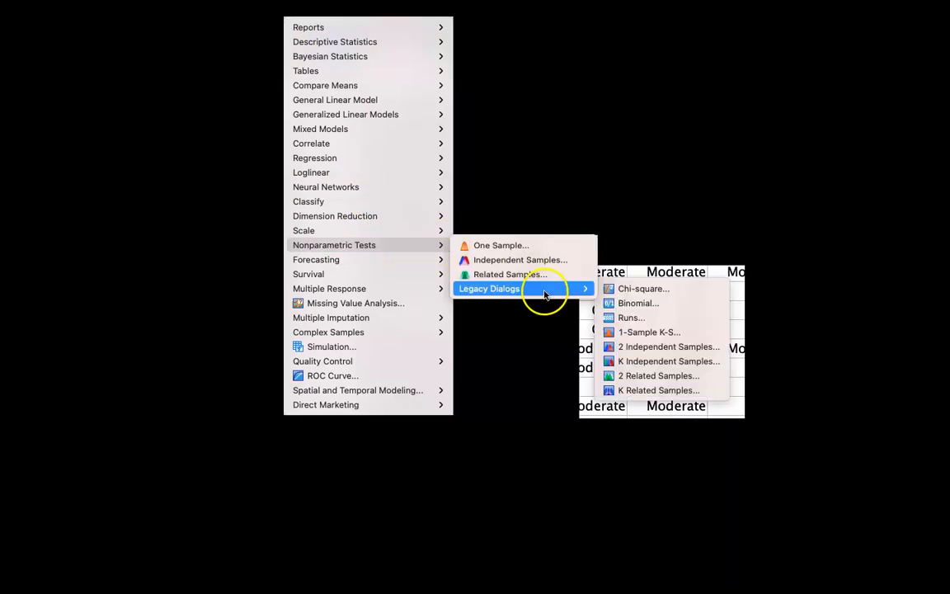
click(696, 351)
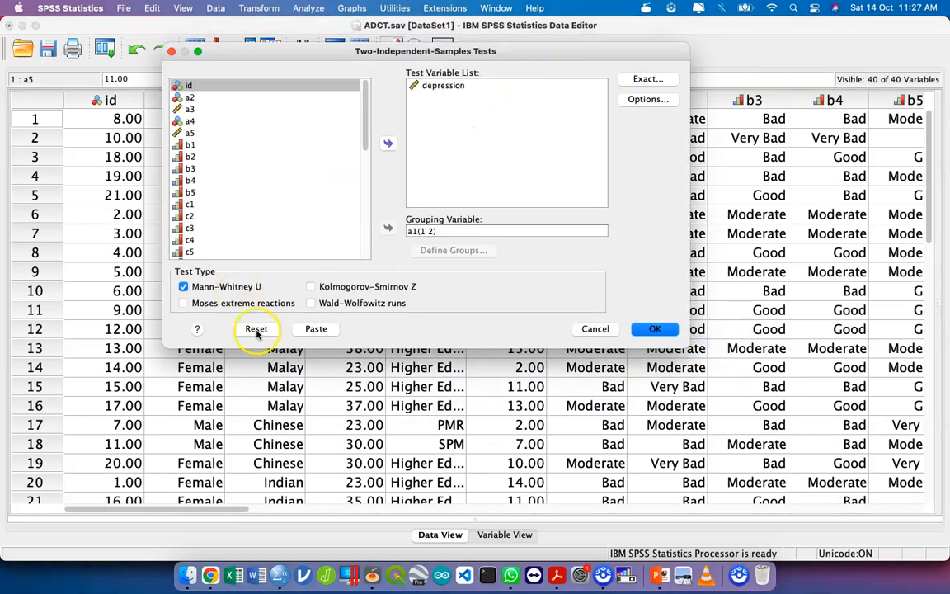
click(256, 329)
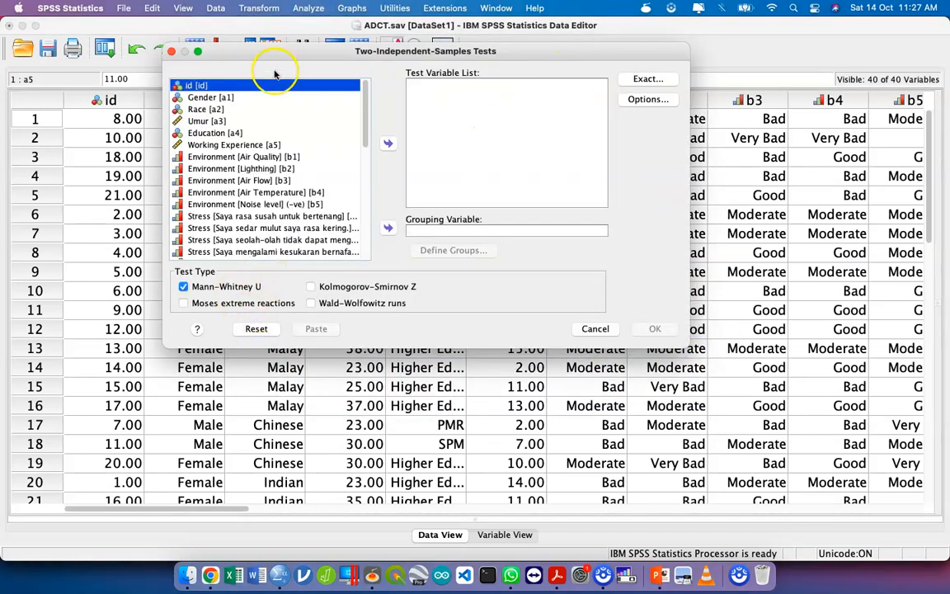
- Add Stress Score in Numerical [stress] to the test variables of the Mann-Whitney U test
scroll(317, 165, down, 10)
click(262, 208)
click(257, 219)
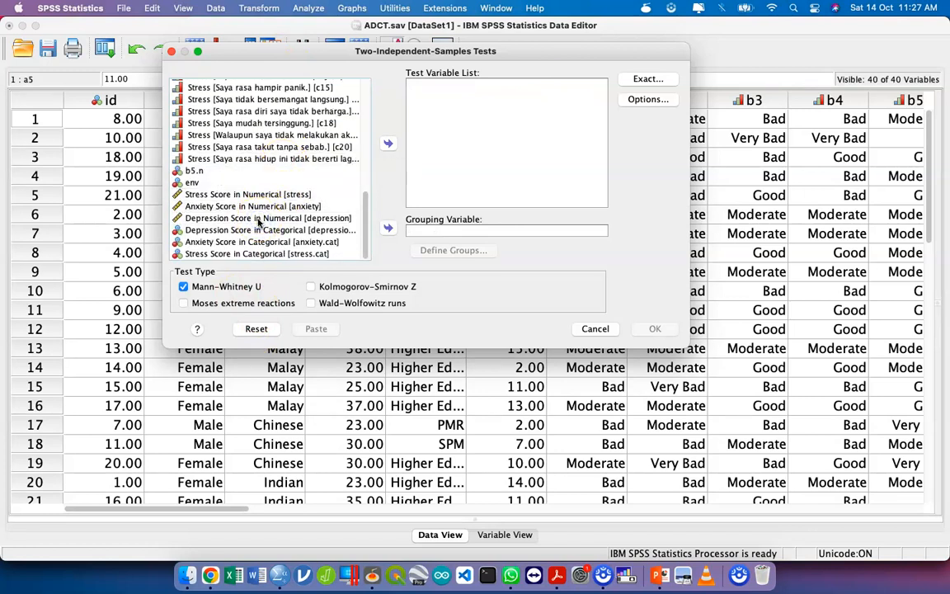
click(316, 204)
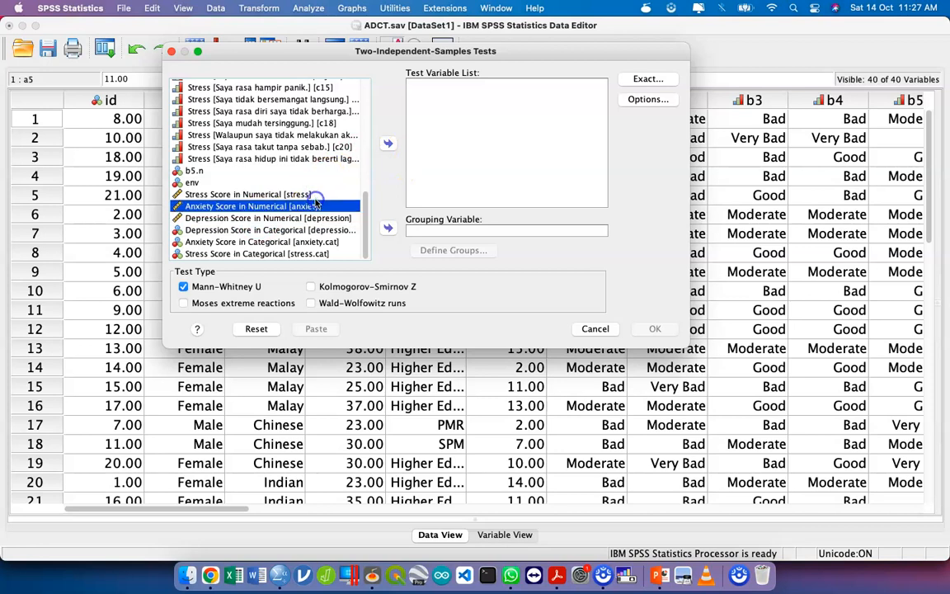
click(284, 194)
click(389, 143)
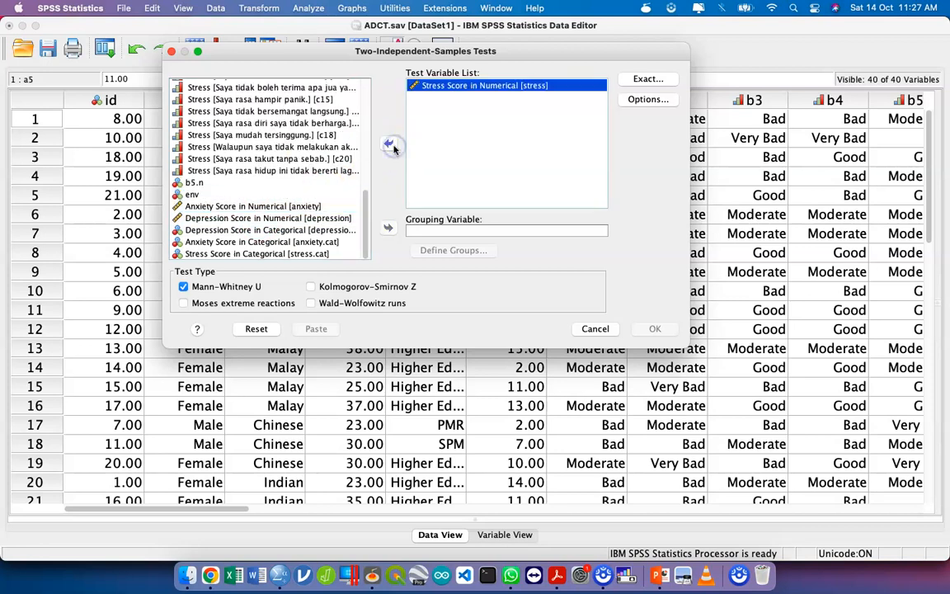
- Set Gender [a1] as the grouping variable and define its groups as 1 and 2
scroll(305, 153, up, 10)
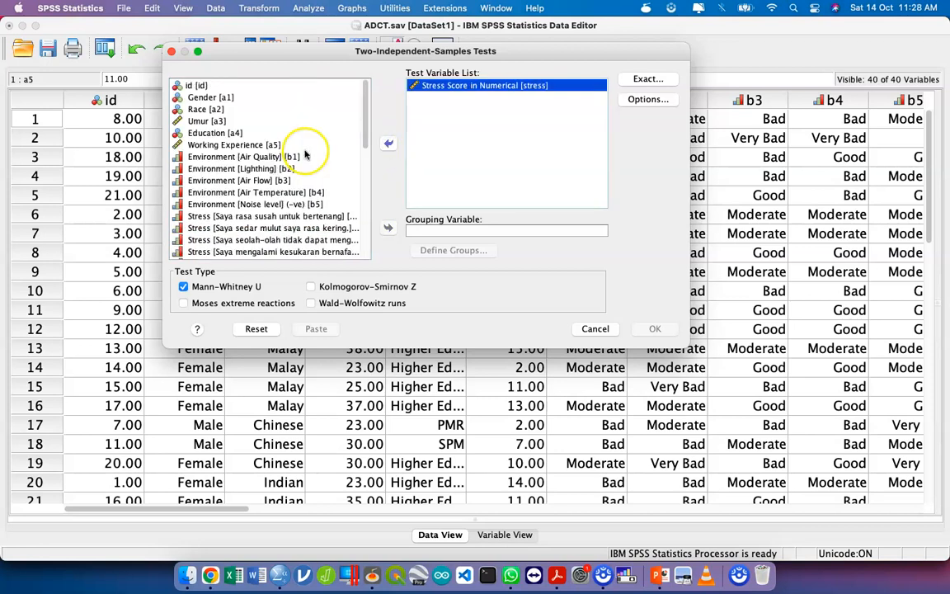
click(273, 96)
click(389, 227)
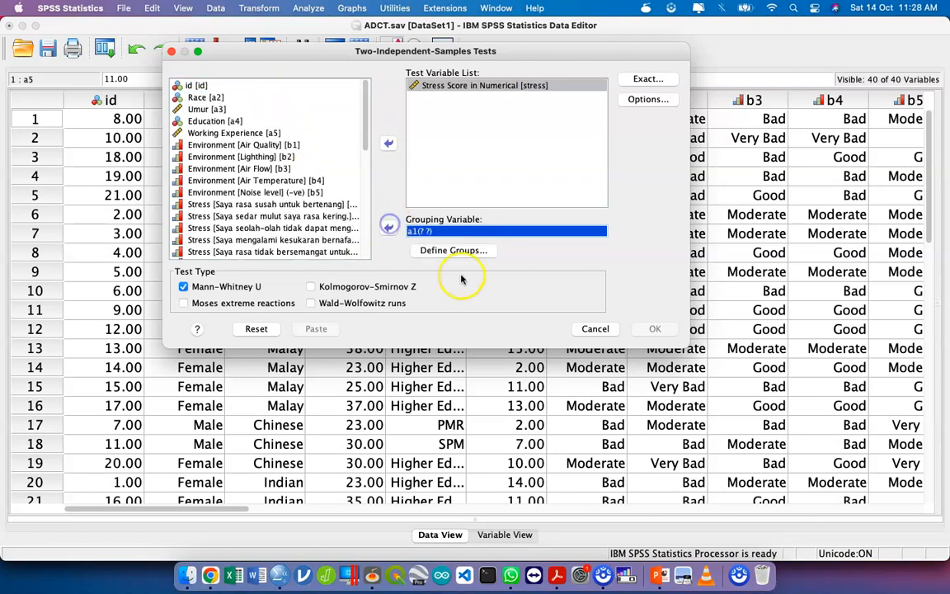
click(417, 250)
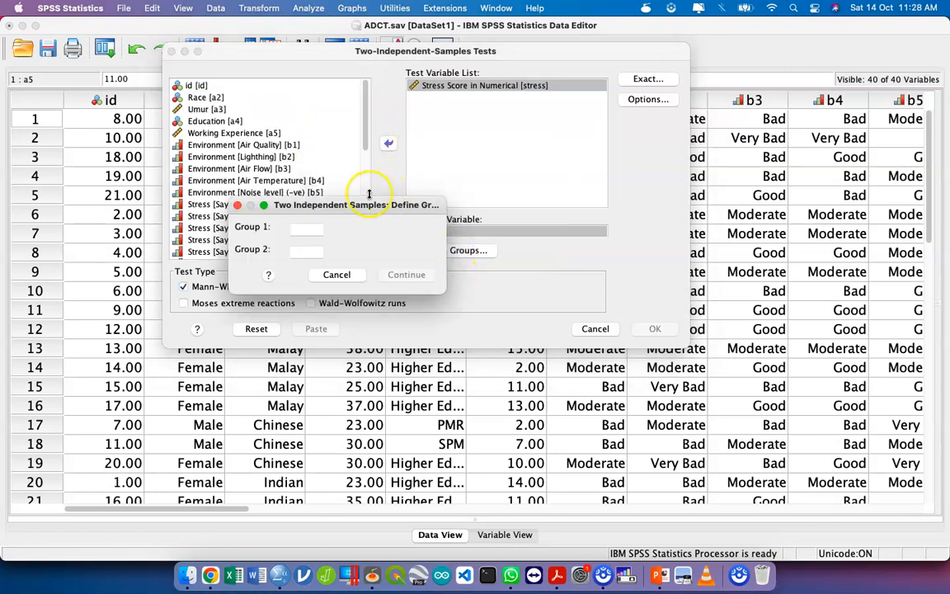
click(312, 228)
text(1)
click(308, 251)
text(2)
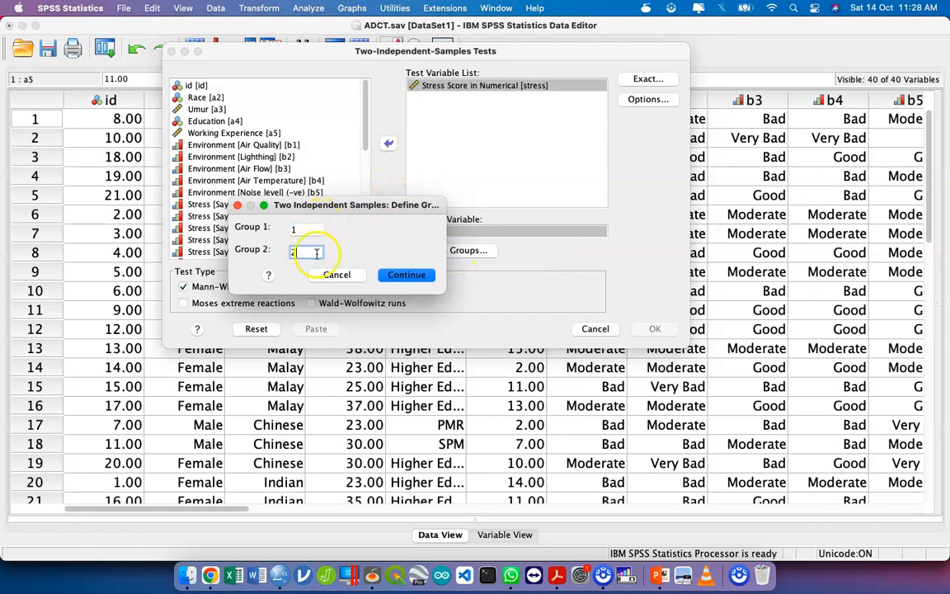
click(394, 274)
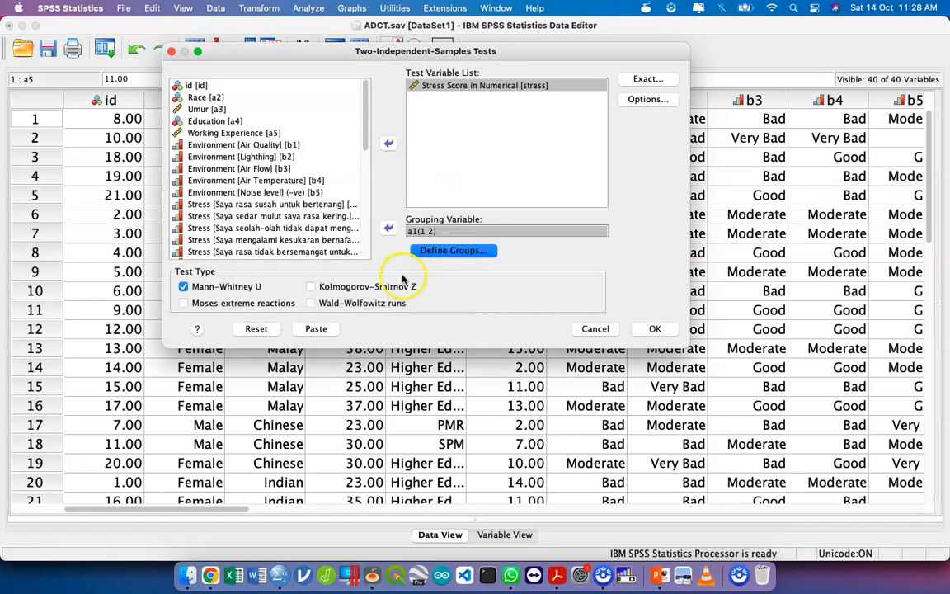
- Paste the Mann-Whitney stress test as syntax and return to the ADCT.sav data window
click(320, 331)
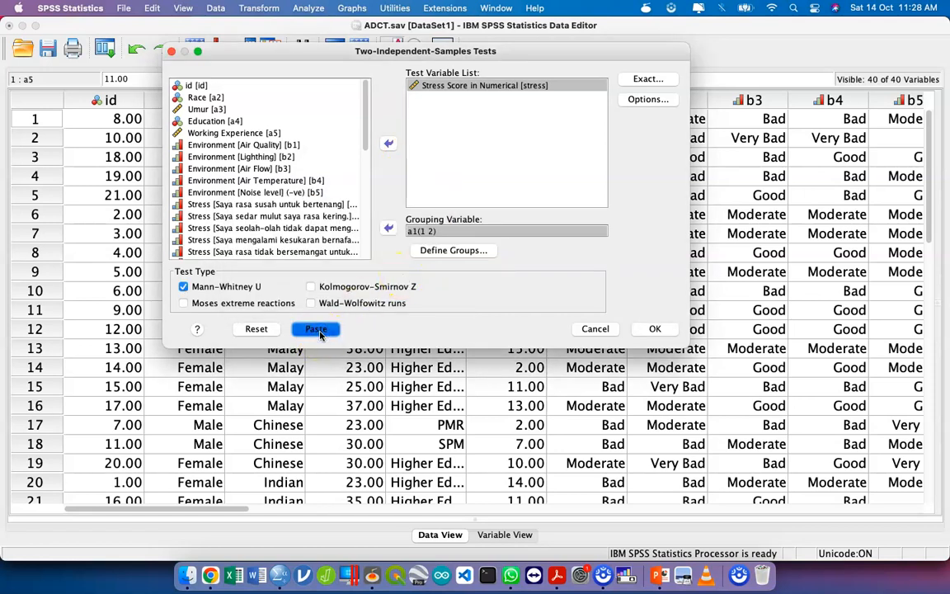
key(ctrl+Up)
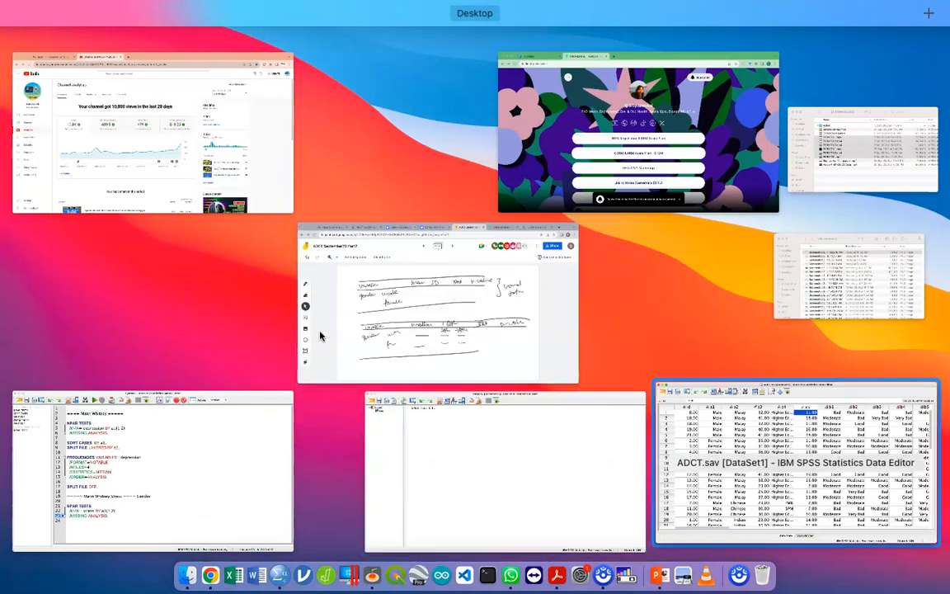
click(795, 464)
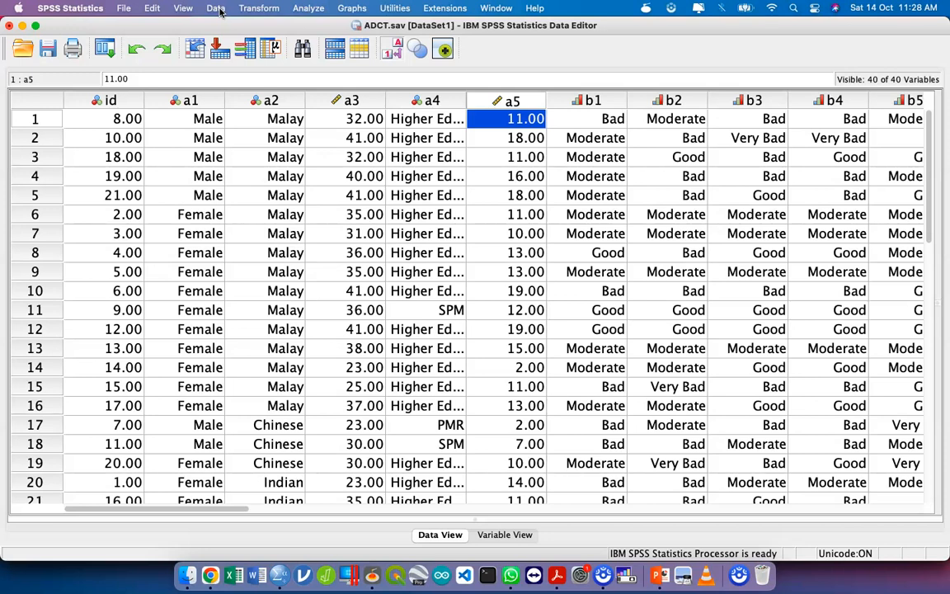
- Set Split File to compare groups based on Gender [a1] and paste the command as syntax
click(219, 10)
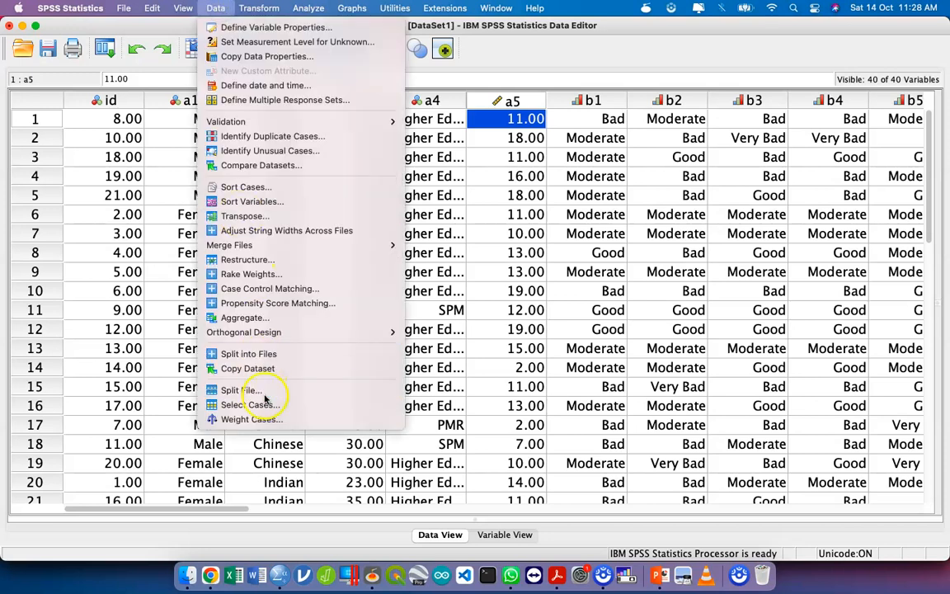
click(248, 390)
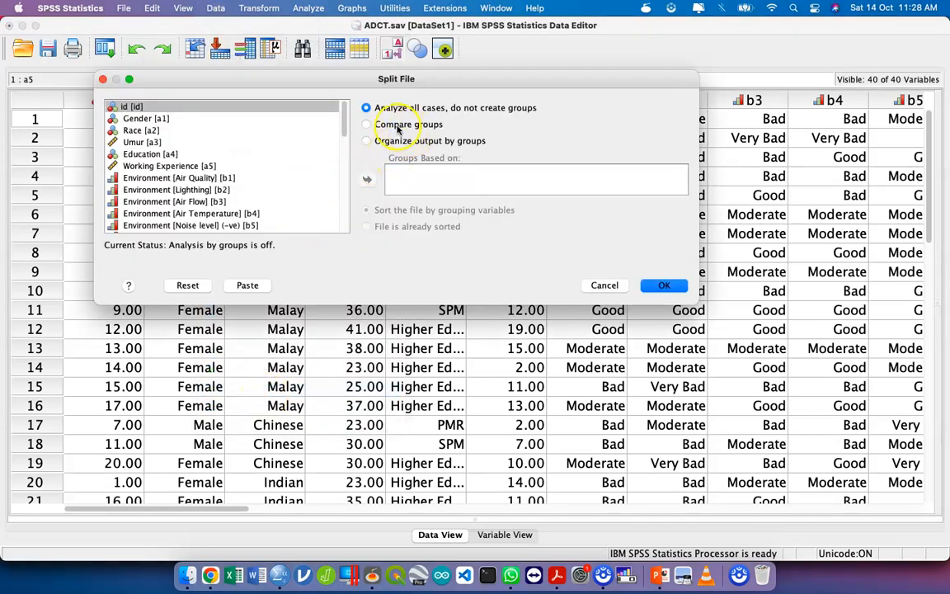
click(398, 126)
click(209, 118)
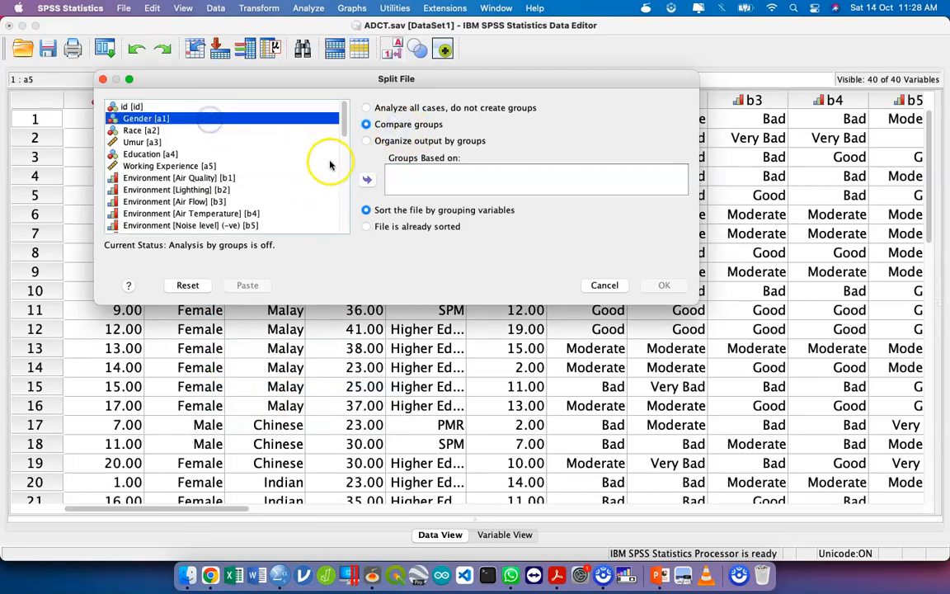
click(367, 179)
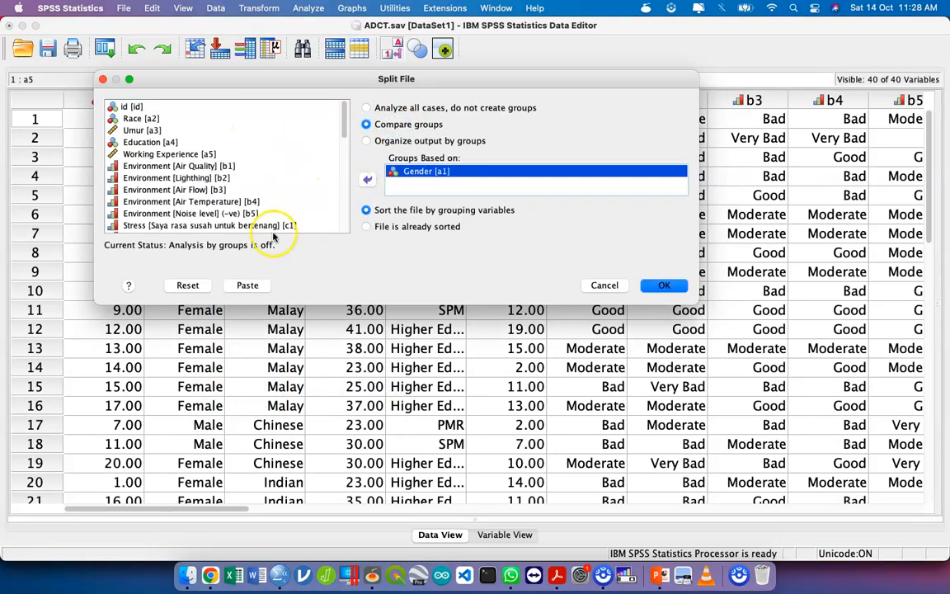
click(245, 287)
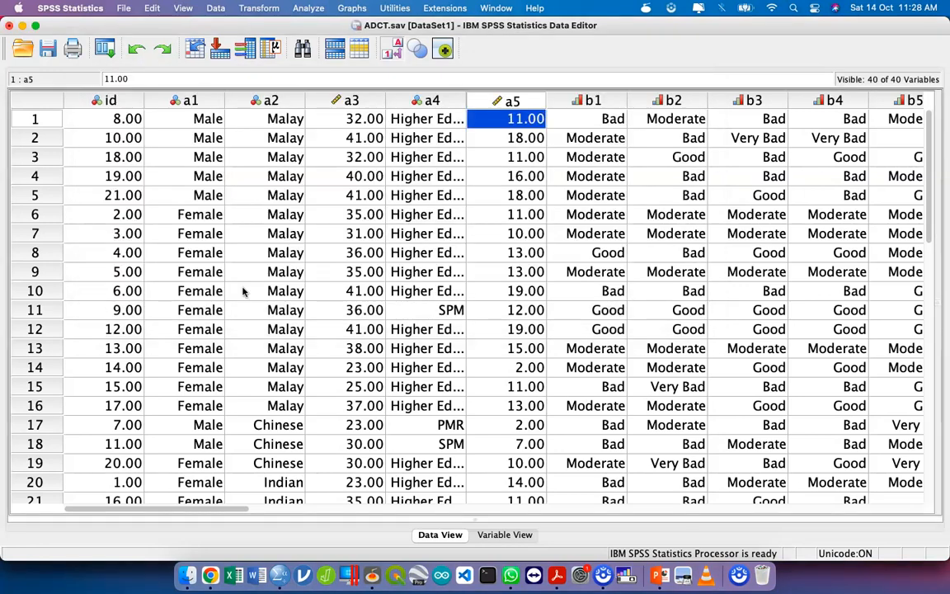
- Open the Frequencies analysis, reset its settings and ignore the non-responsive application alert
click(307, 10)
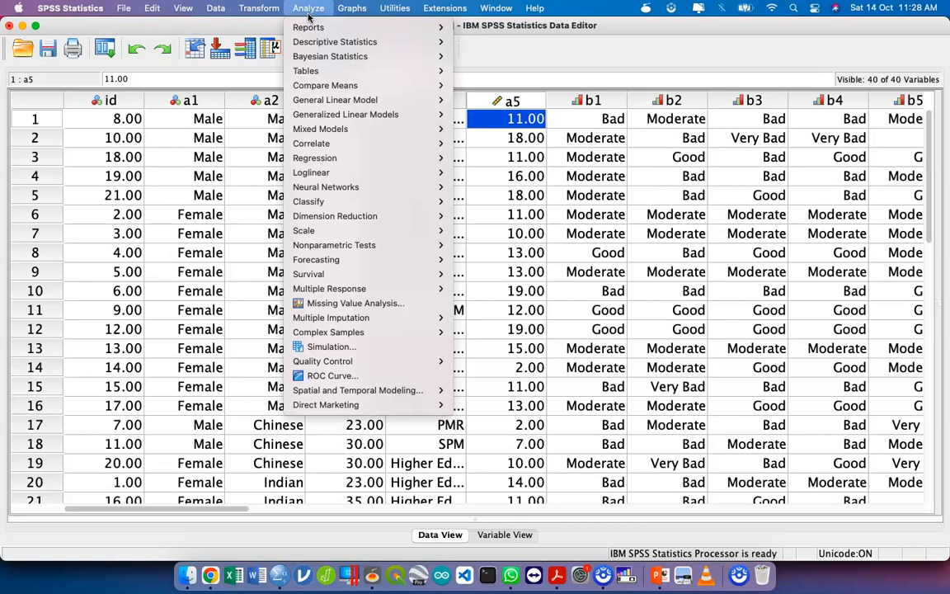
mouse_move(322, 40)
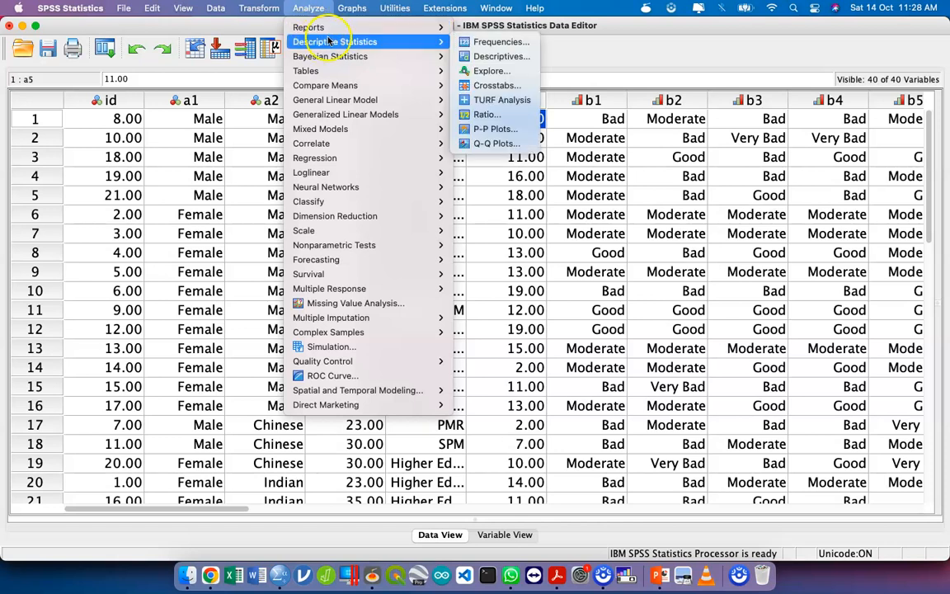
click(499, 41)
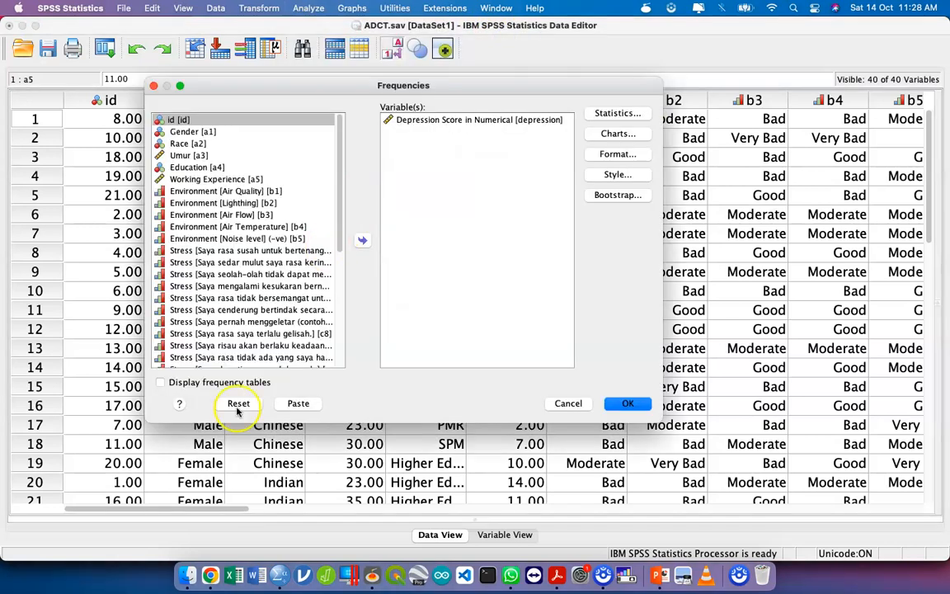
click(238, 406)
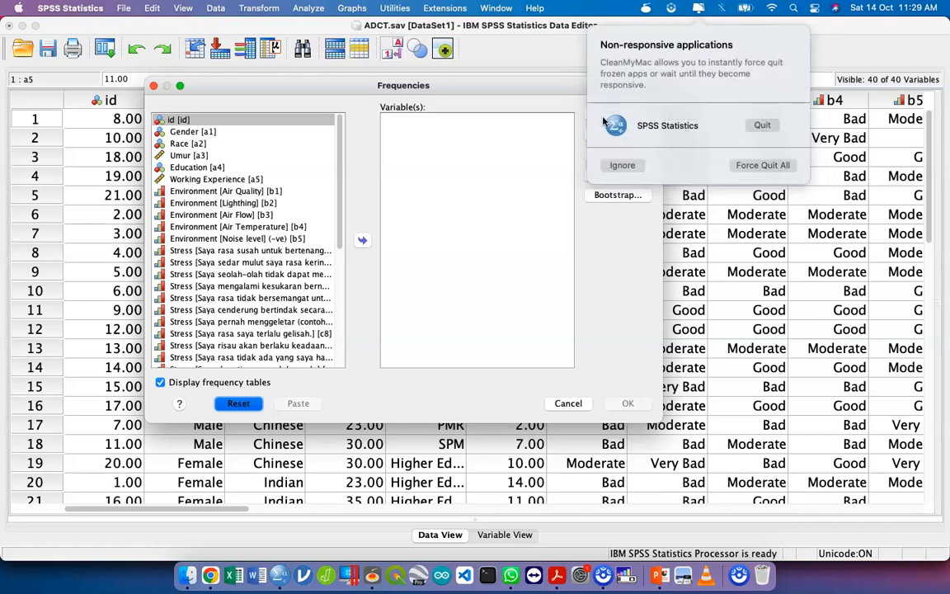
click(623, 165)
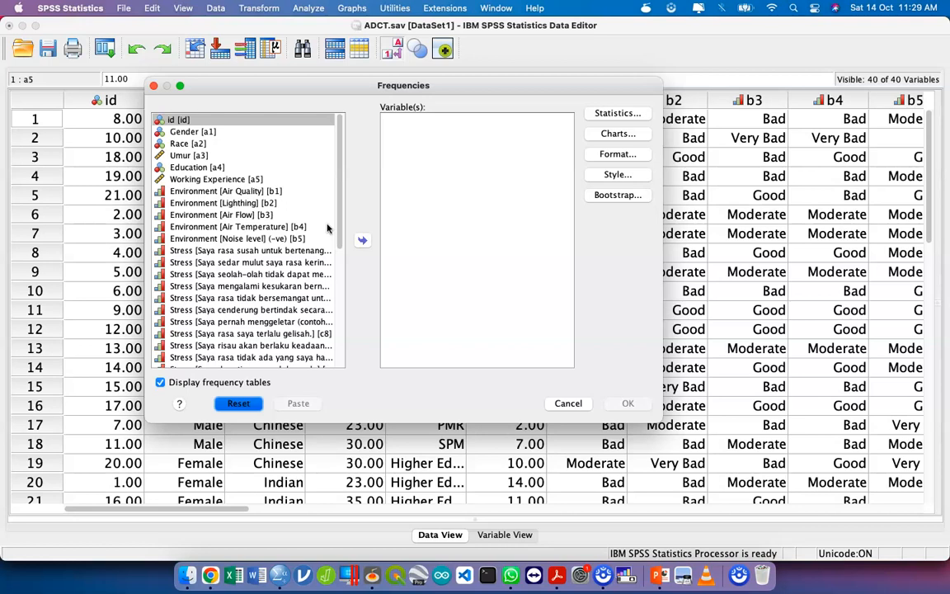
click(313, 189)
click(311, 263)
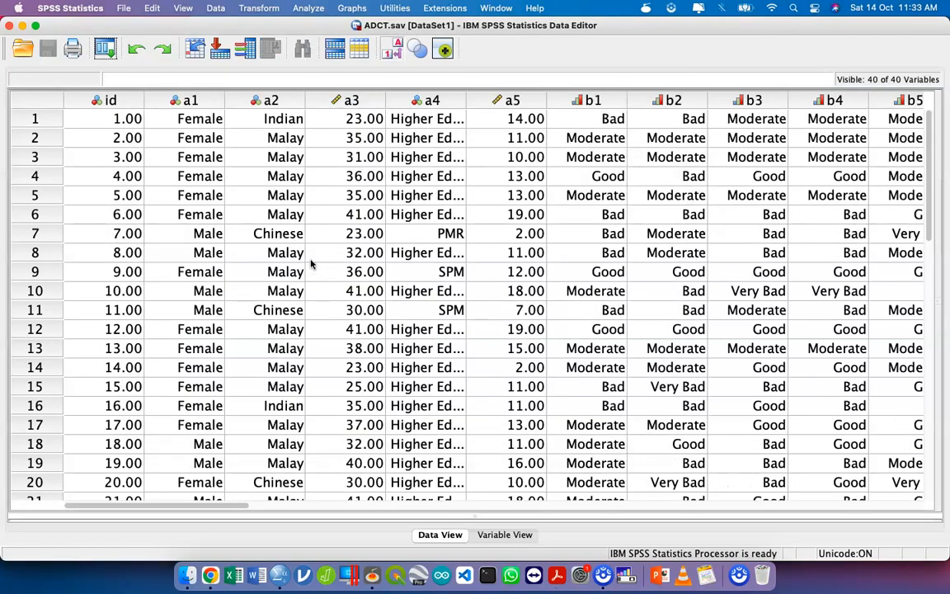
- Open the legacy 2 Independent Samples test, list the variables by name and add stress as the test variable
click(307, 9)
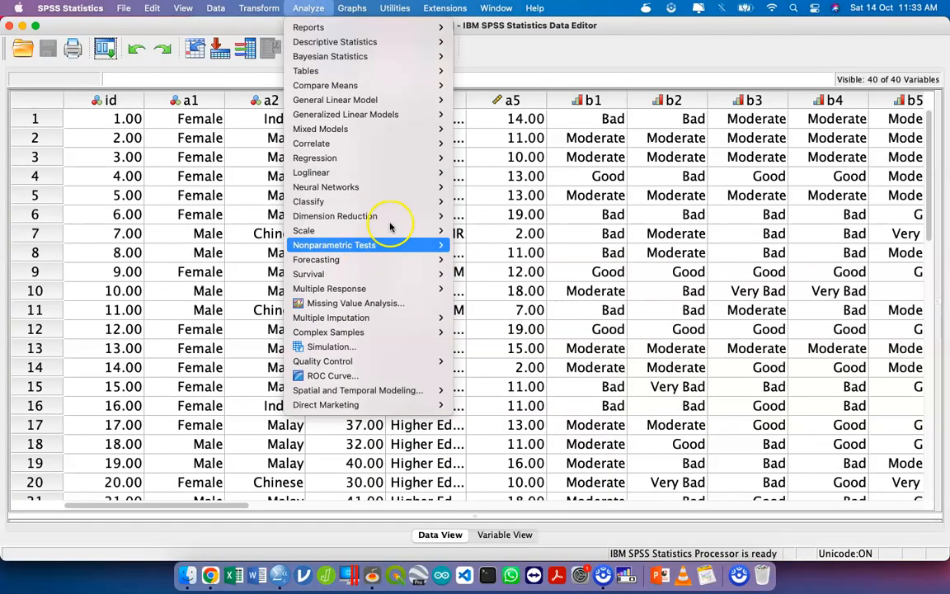
mouse_move(402, 246)
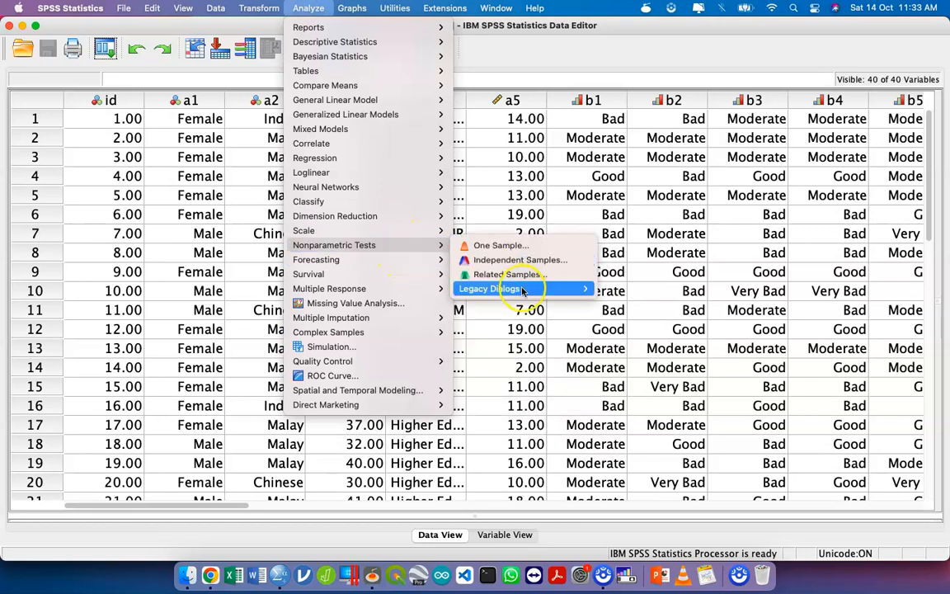
mouse_move(522, 290)
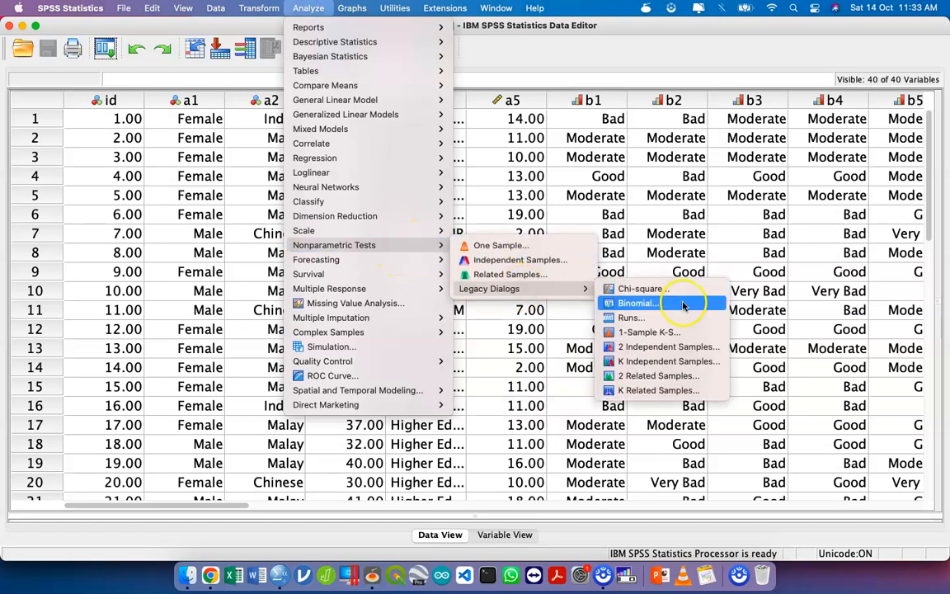
click(669, 348)
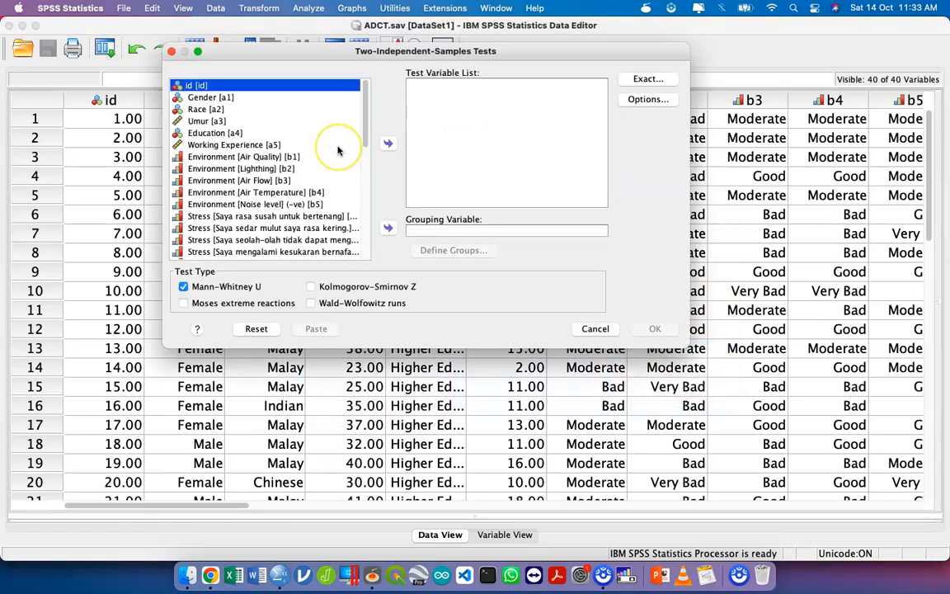
scroll(337, 150, down, 10)
right_click(325, 178)
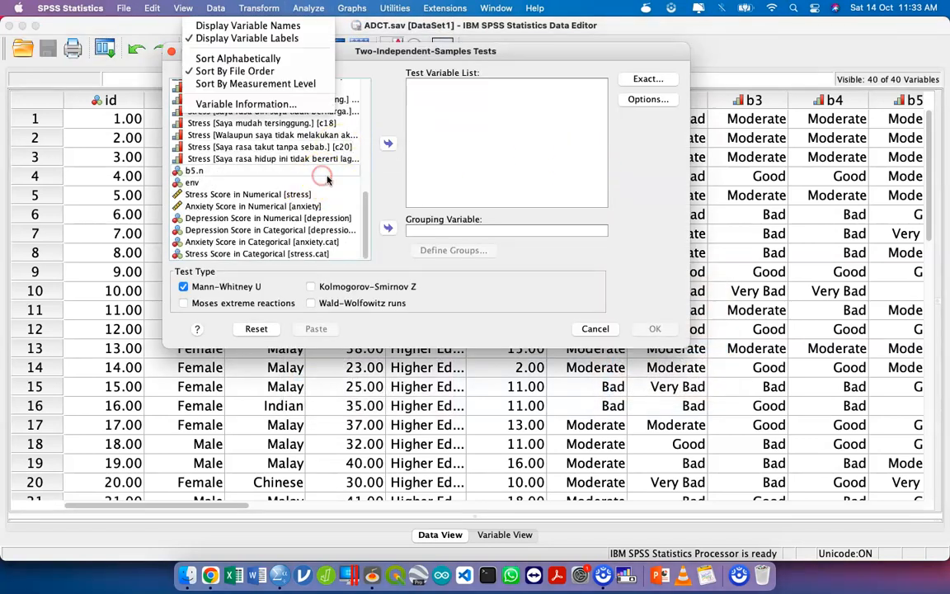
click(292, 26)
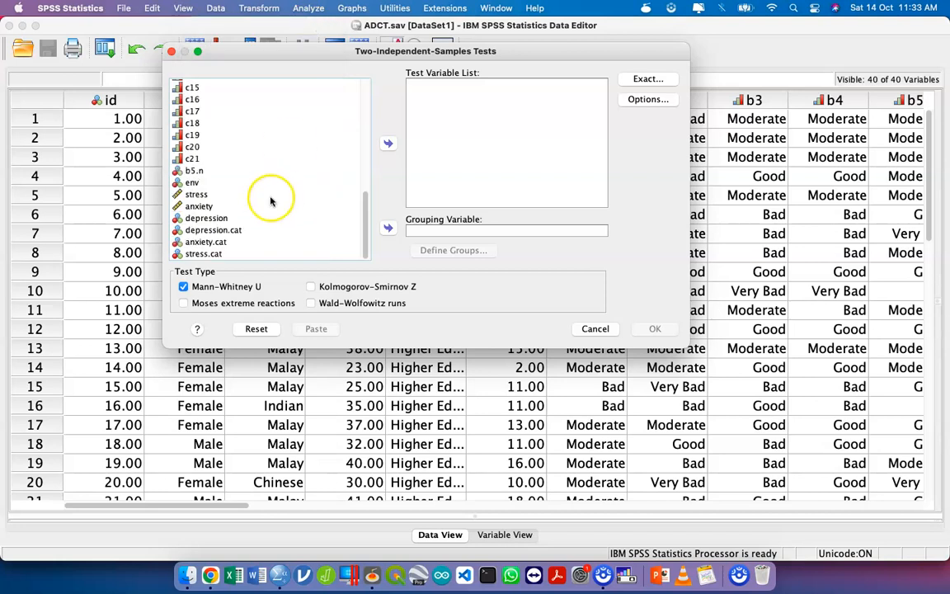
click(257, 194)
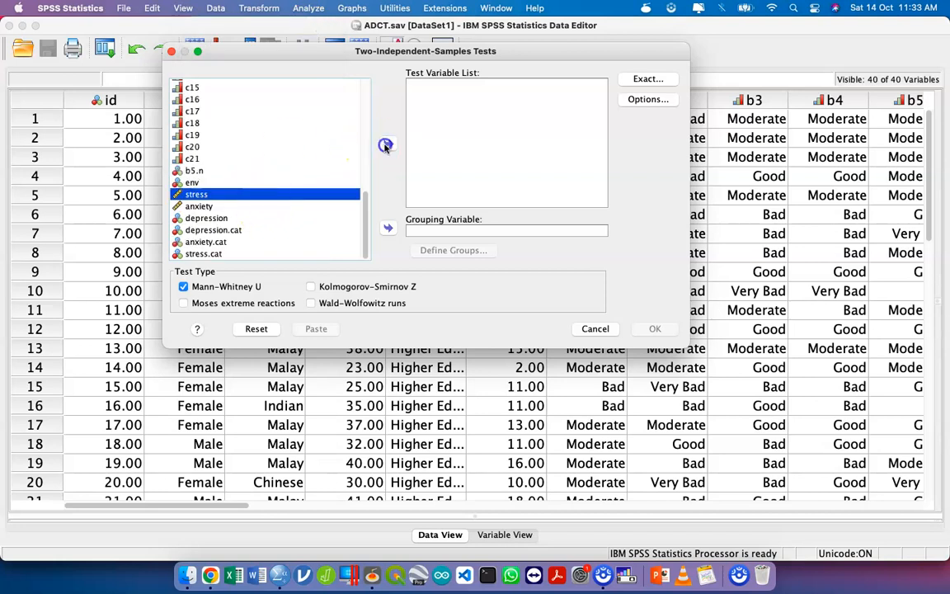
click(387, 146)
- Set a1 as the grouping variable and define its groups as 1 and 2
scroll(272, 119, up, 5)
click(246, 100)
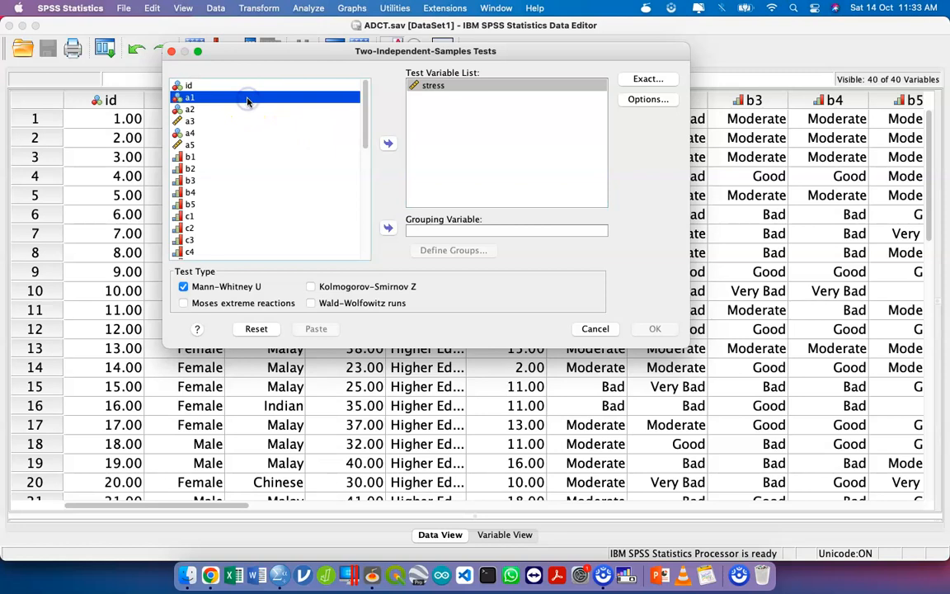
click(388, 227)
click(458, 250)
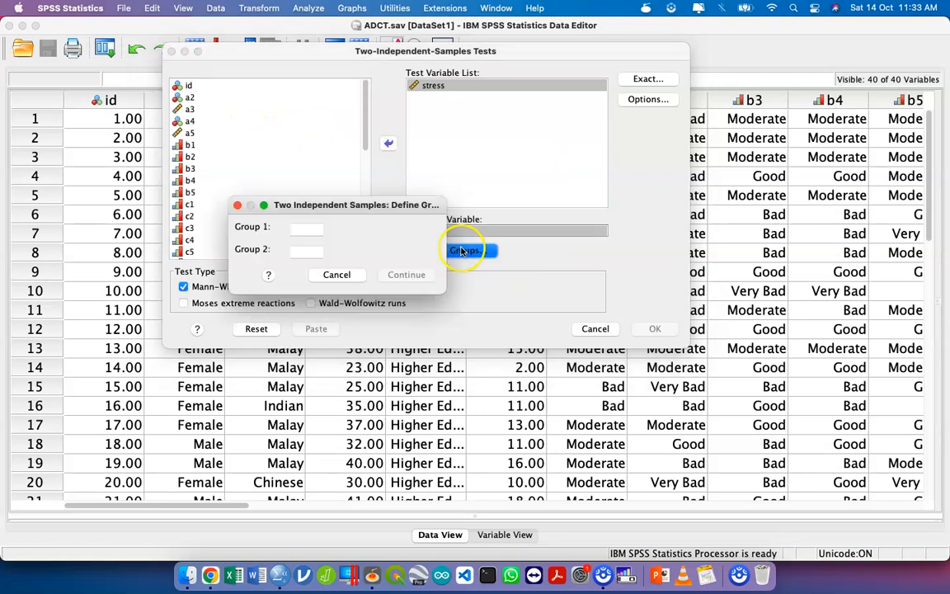
text(1)
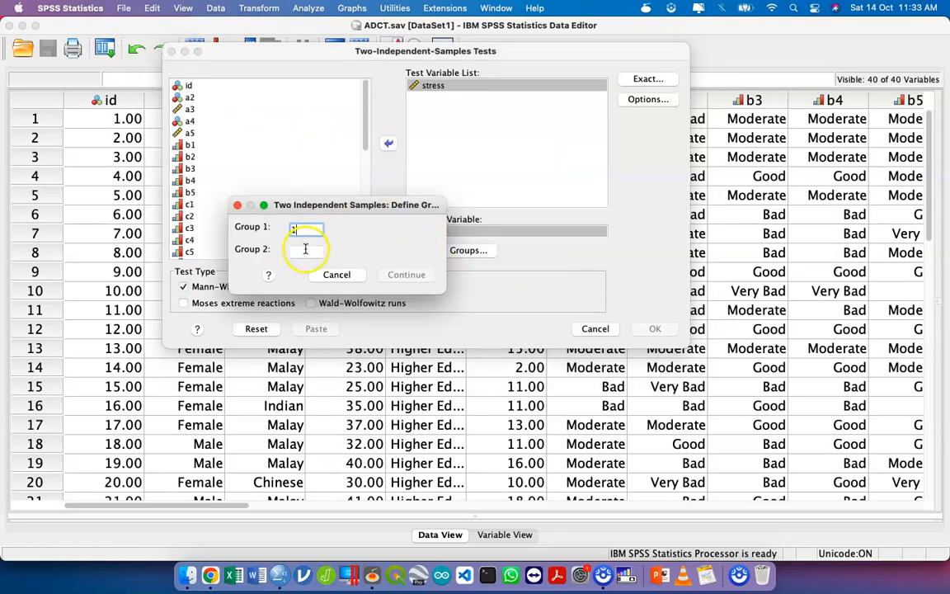
click(304, 249)
text(2)
click(404, 275)
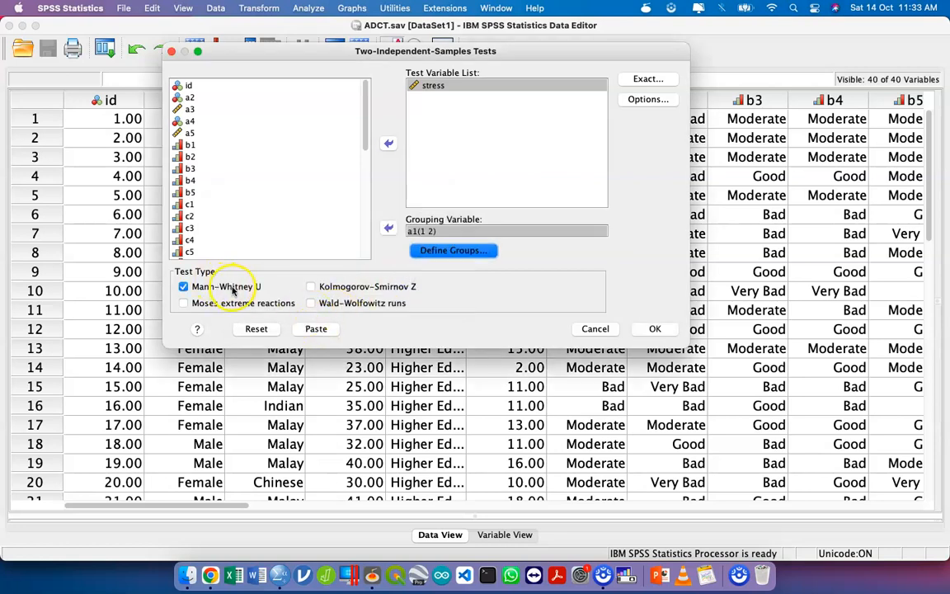
- Paste the Mann-Whitney test as syntax and delete the DATASET ACTIVATE command, leaving blank lines after the test
click(317, 329)
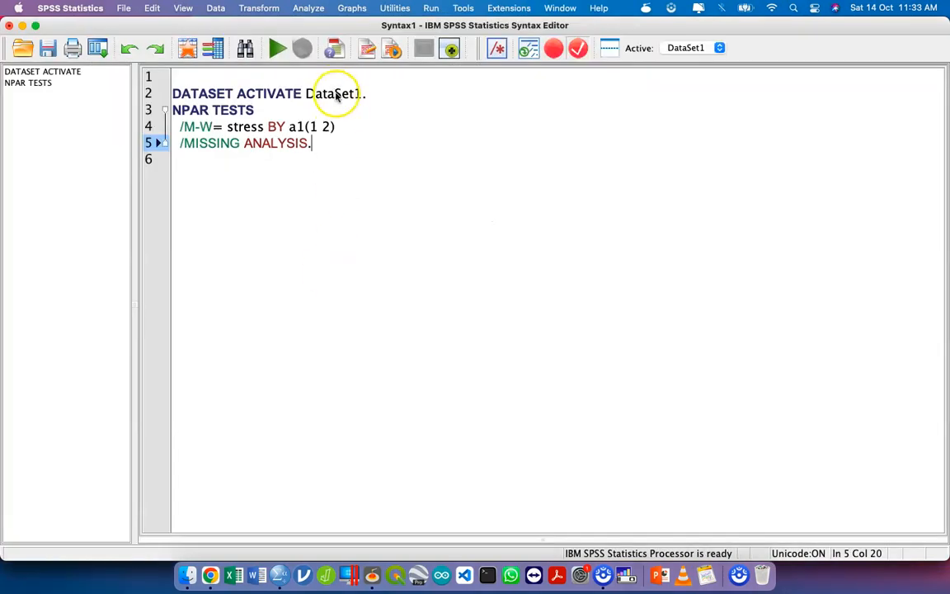
double_click(334, 92)
triple_click(334, 92)
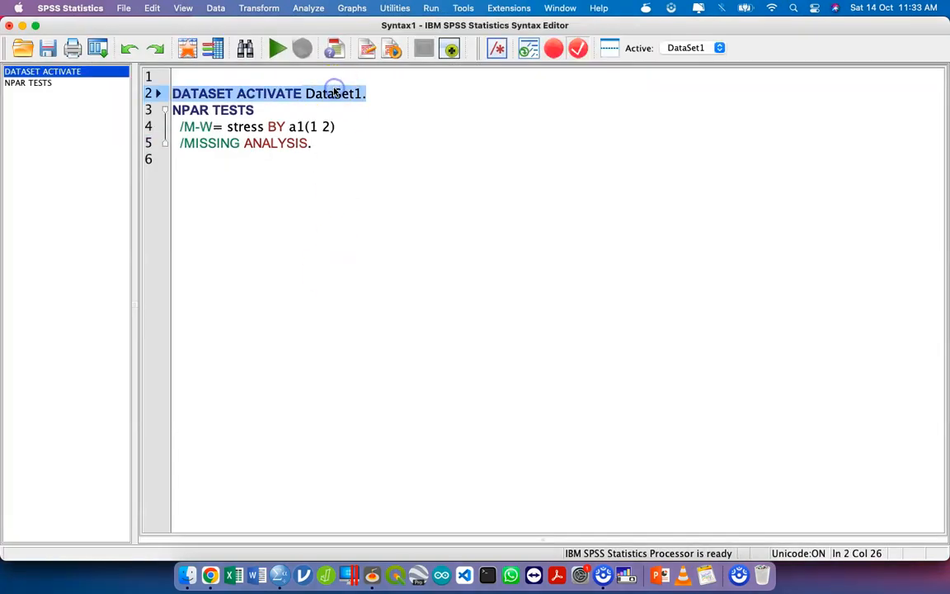
key(BackSpace)
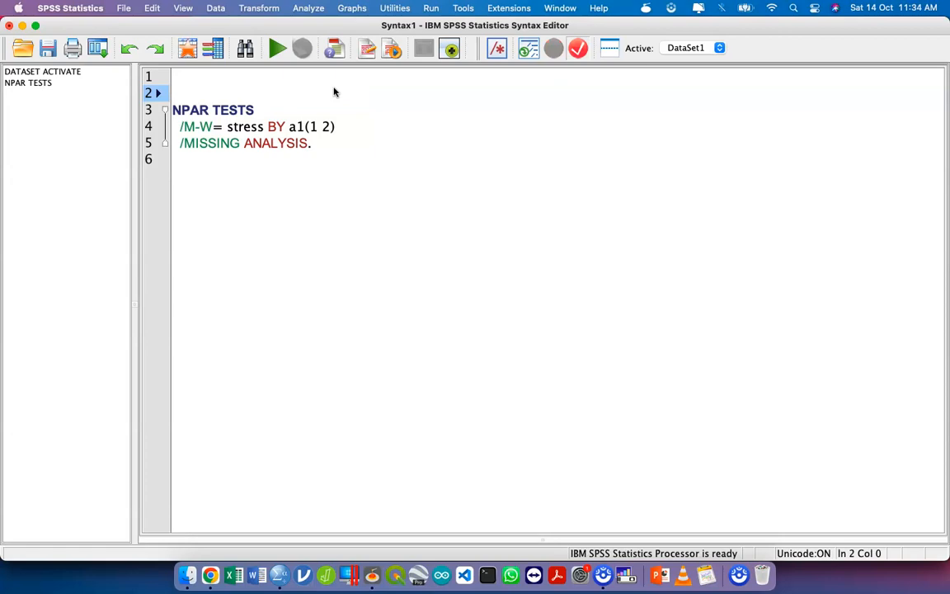
click(382, 144)
key(Return)
key(Return)
- From the ADCT.sav data window, set Split File to compare groups based on Gender [a1] and paste it as syntax
key(ctrl+Up)
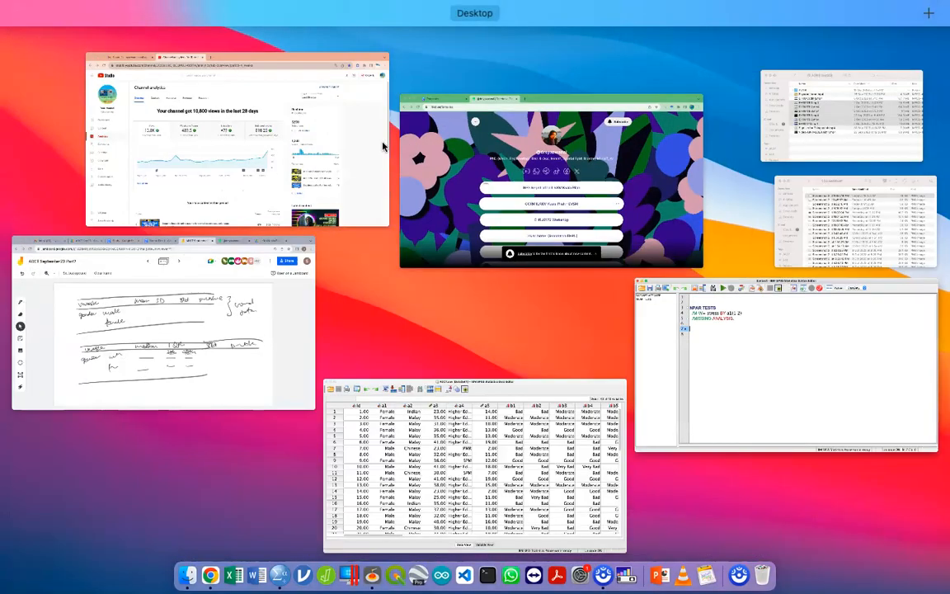
click(377, 417)
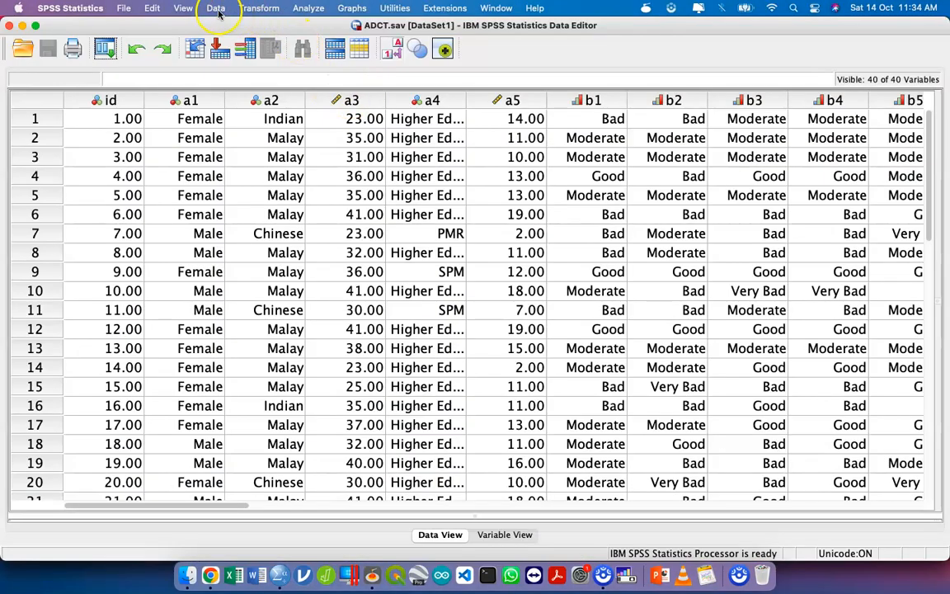
click(216, 9)
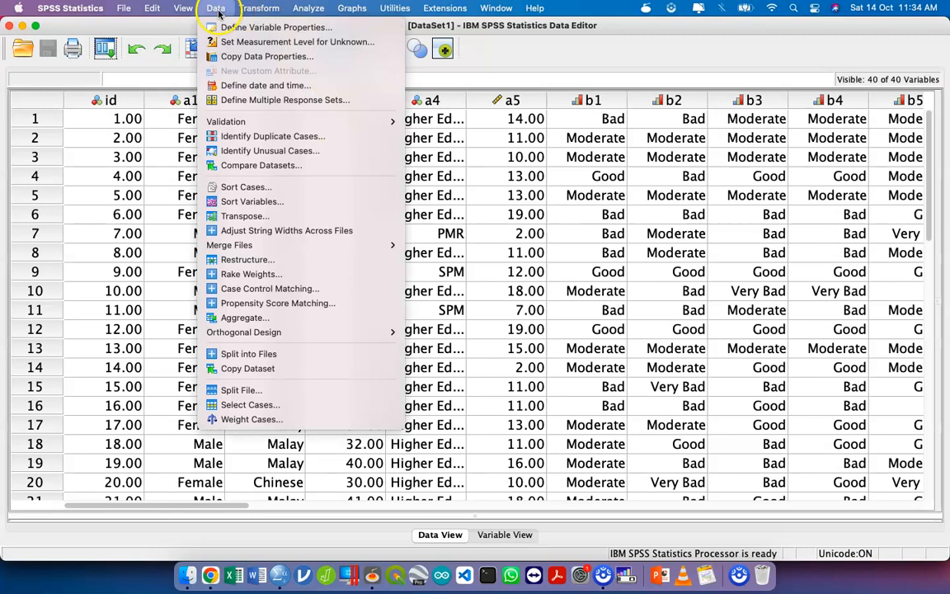
click(293, 389)
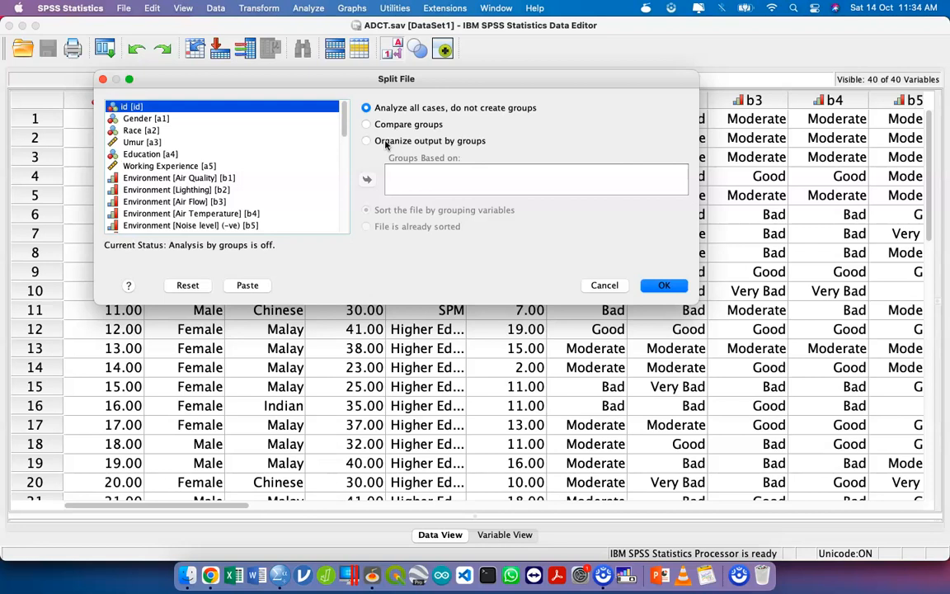
click(386, 127)
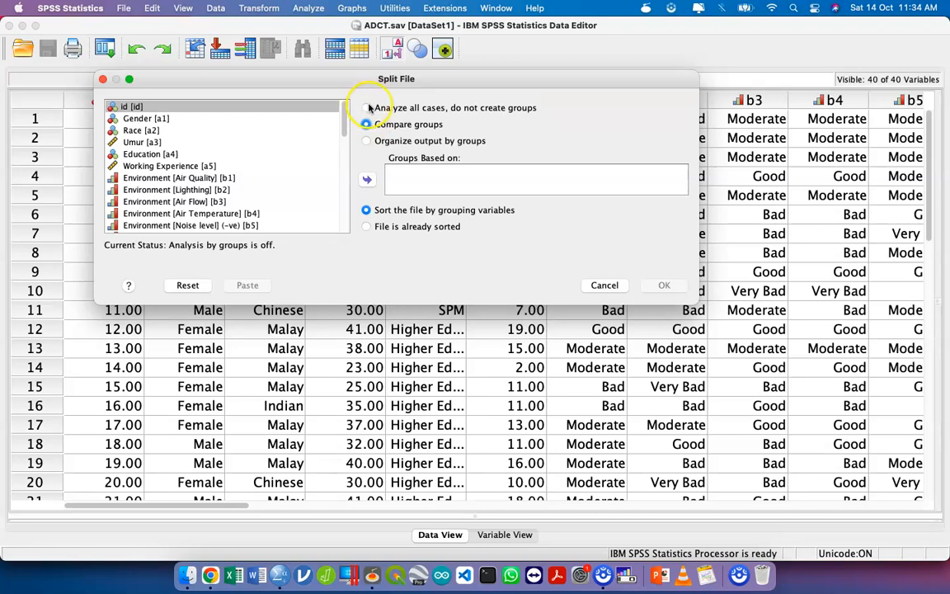
click(264, 129)
click(266, 119)
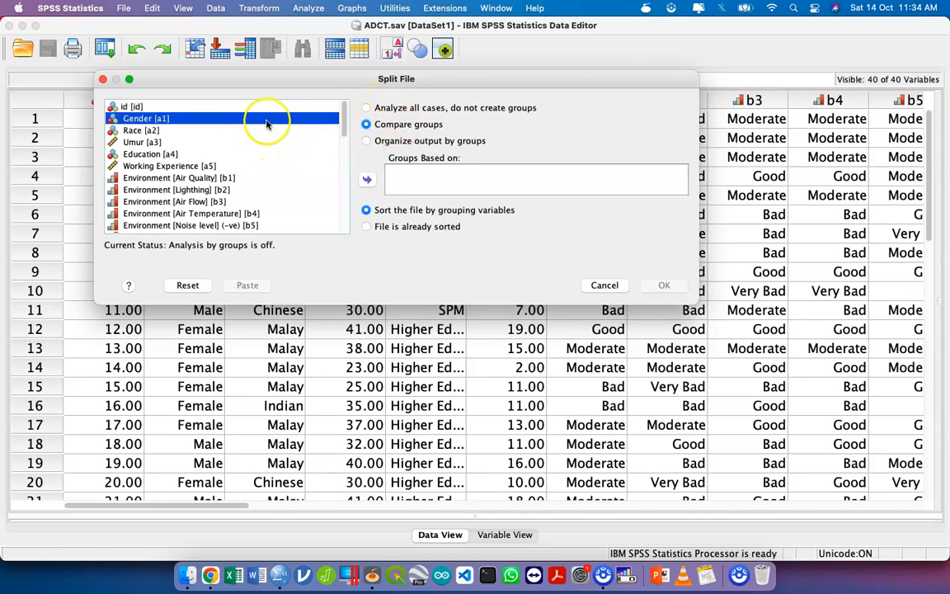
click(367, 179)
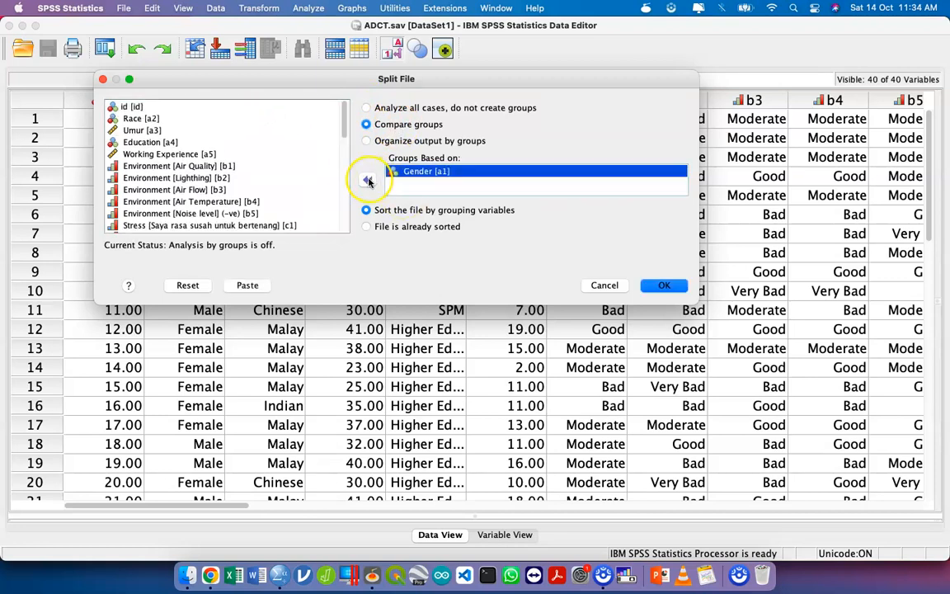
click(248, 284)
- Return to the syntax window and delete two blank lines above the SORT CASES command
key(ctrl+Up)
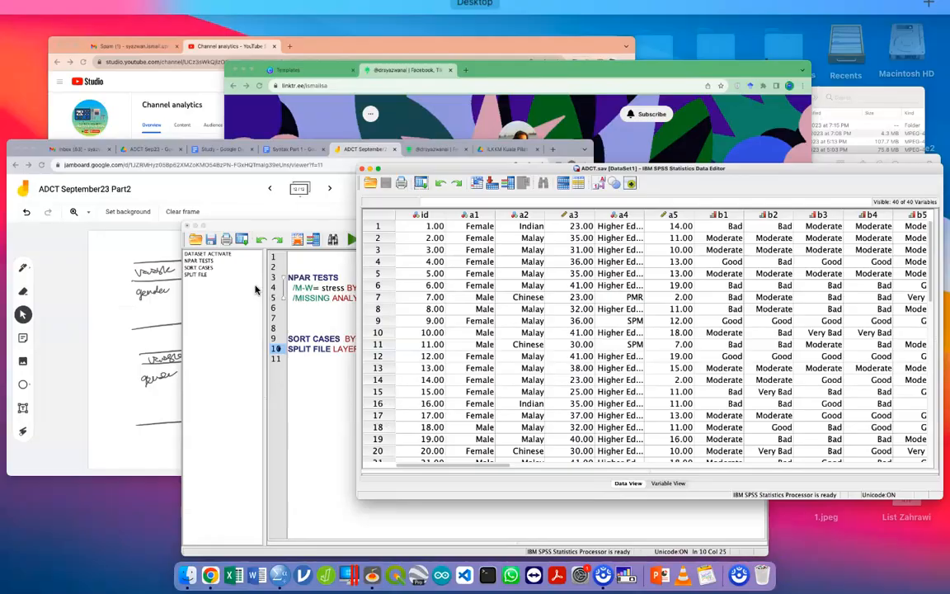
click(396, 425)
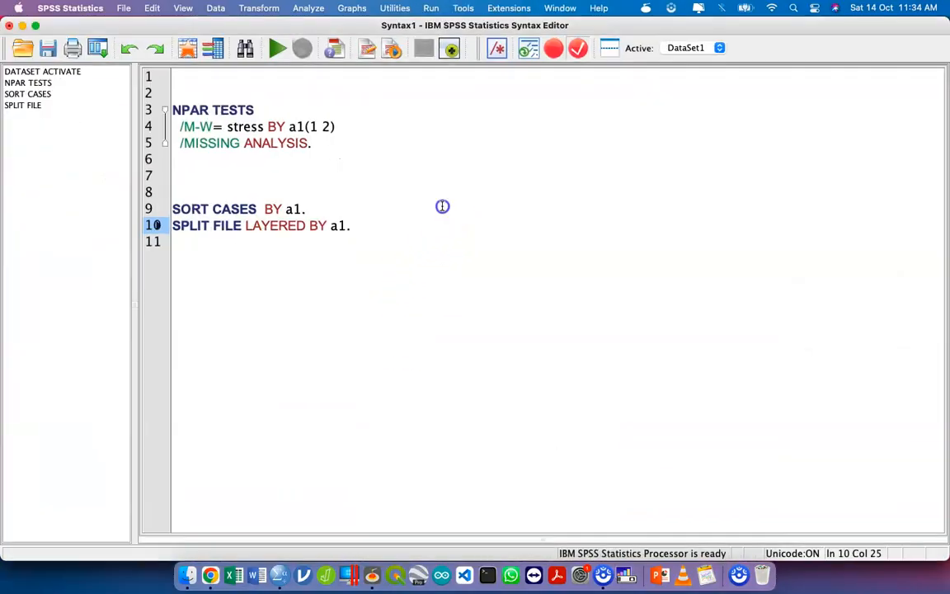
click(442, 206)
click(439, 198)
key(BackSpace)
key(BackSpace)
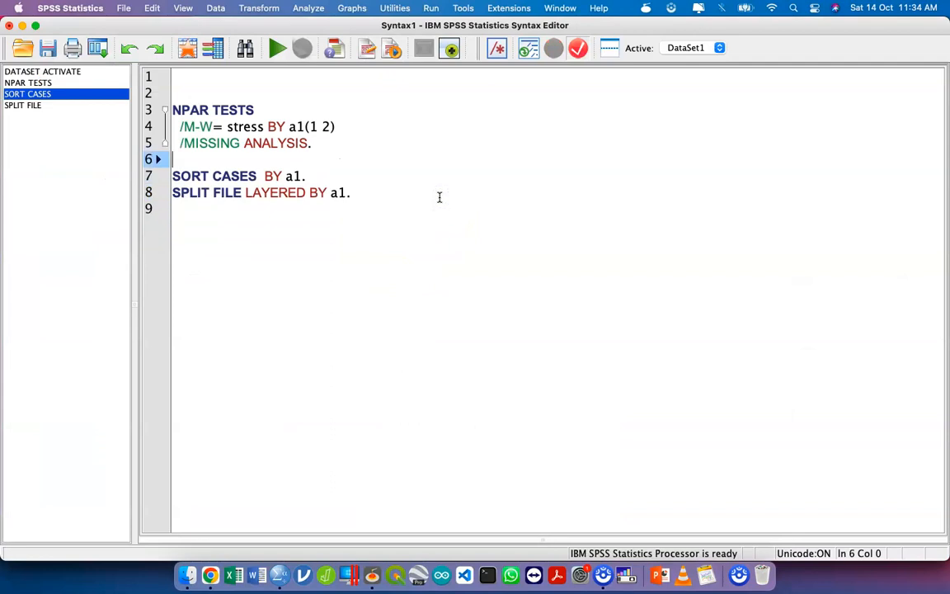
- Run only the SORT CASES and SPLIT FILE commands, then go back to the end of the syntax
drag(378, 186, 168, 176)
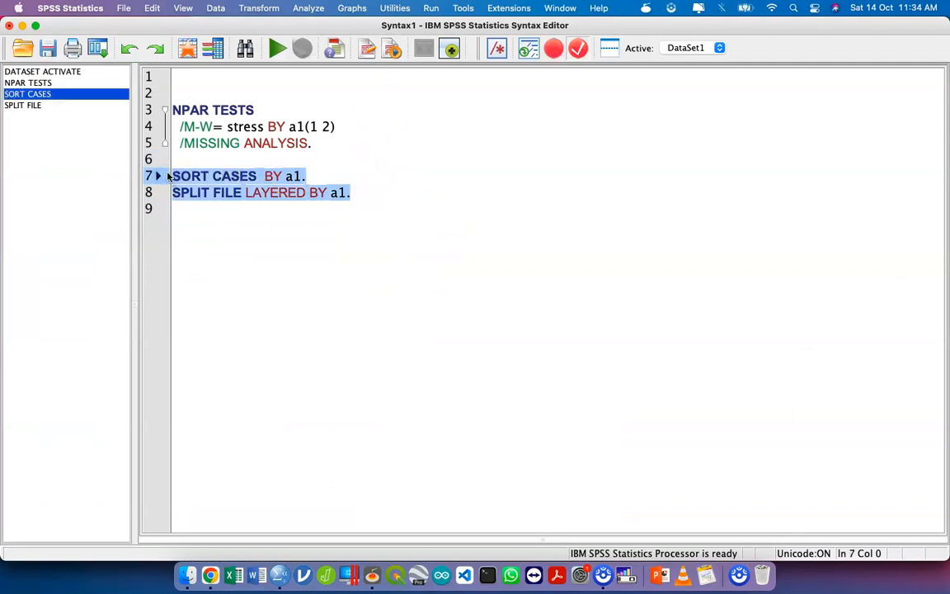
click(274, 49)
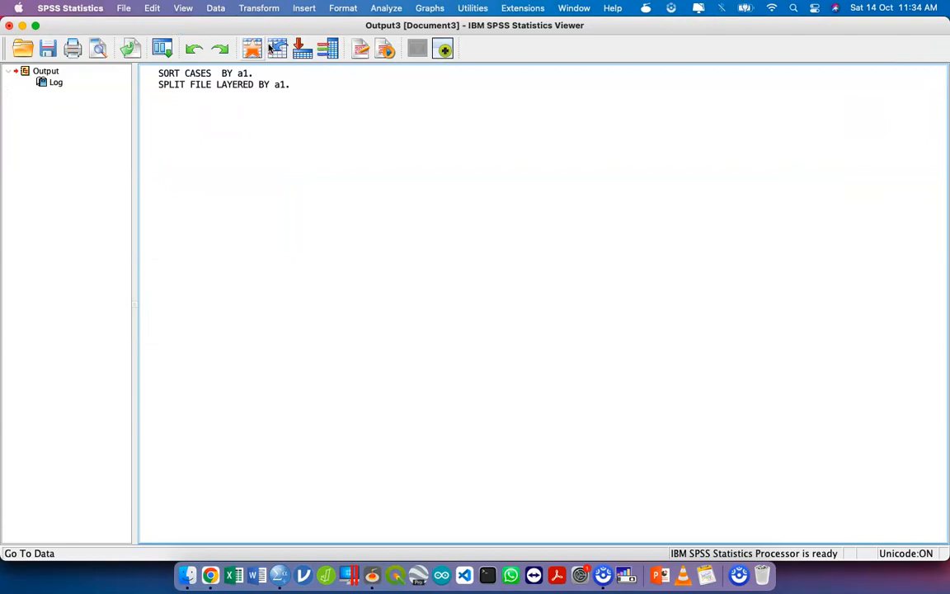
key(ctrl+Up)
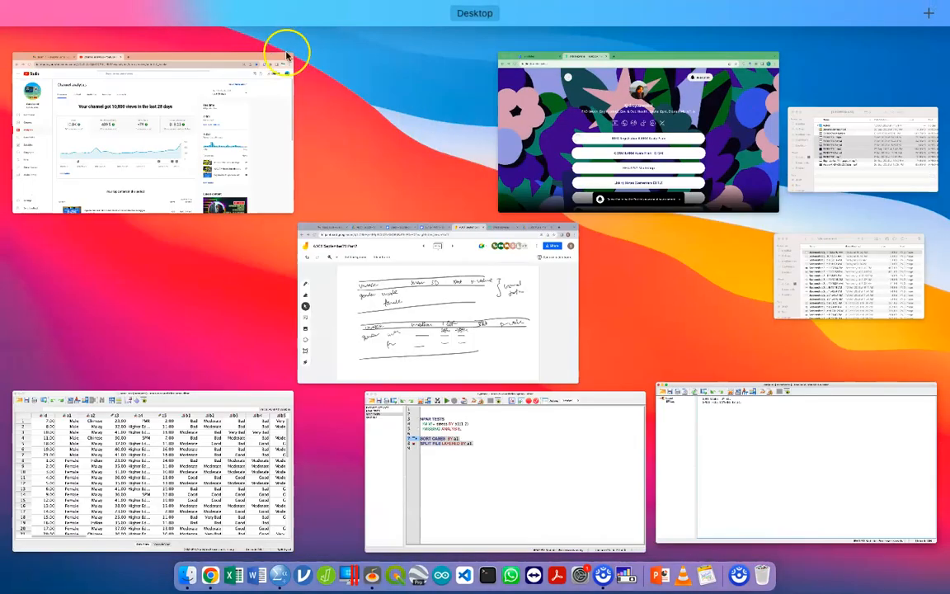
click(540, 398)
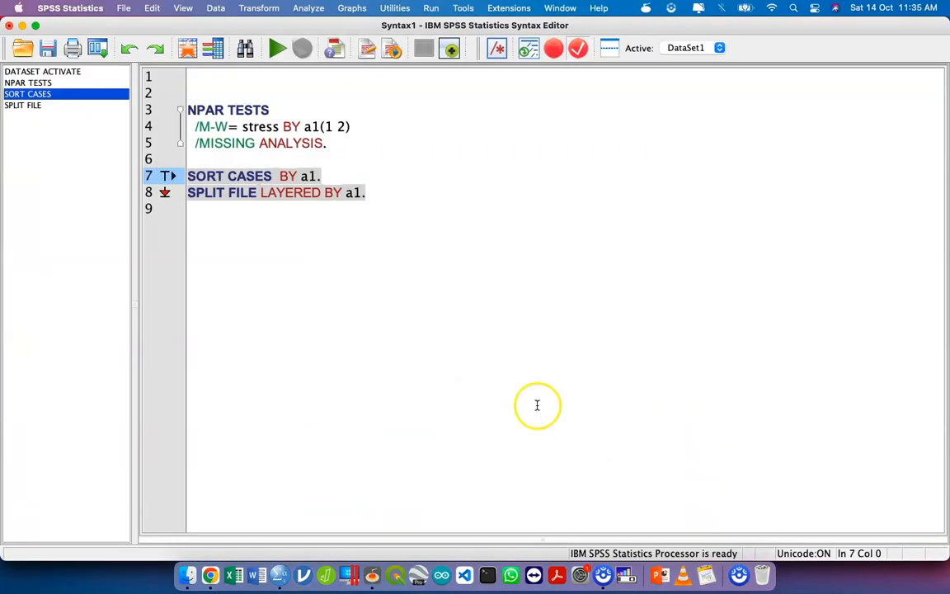
click(401, 192)
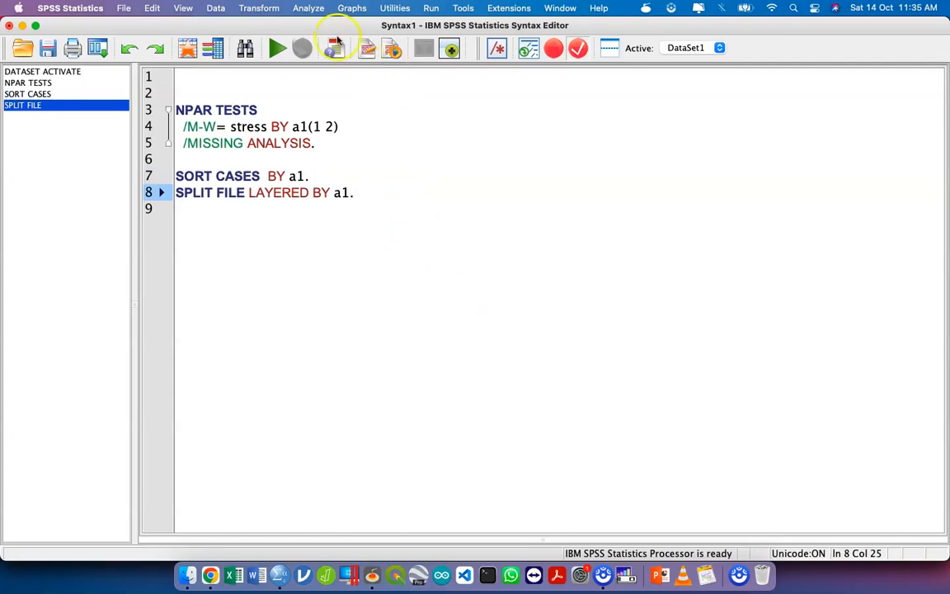
- Open the Frequencies analysis, list the variables by name and add stress as the variable to analyze
click(310, 11)
mouse_move(429, 42)
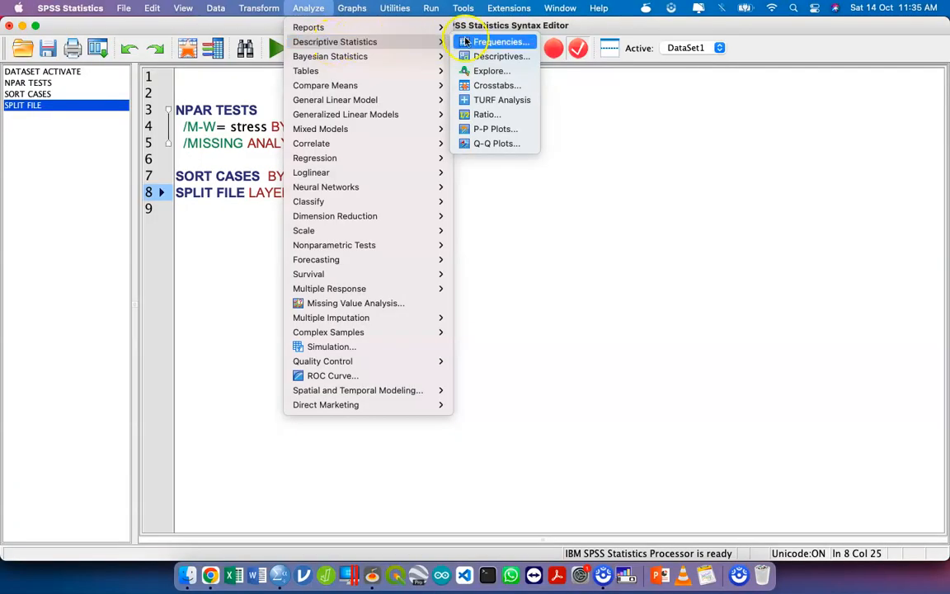
click(478, 42)
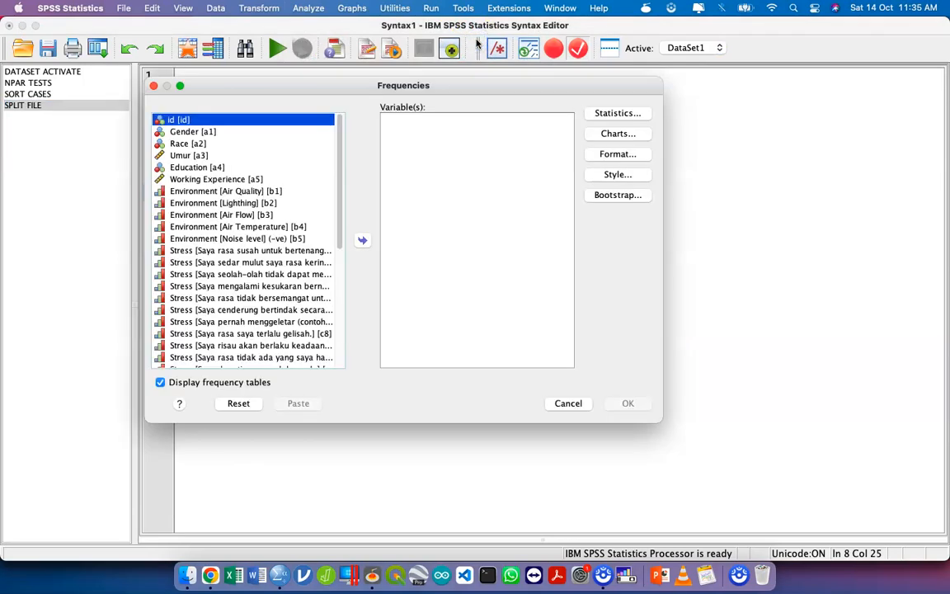
right_click(250, 148)
click(254, 130)
scroll(255, 247, down, 10)
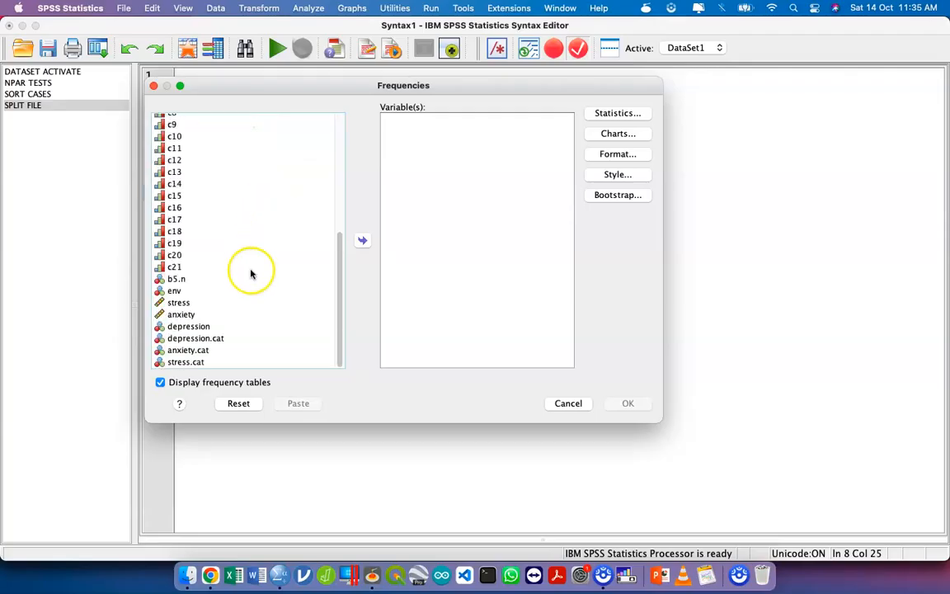
click(202, 303)
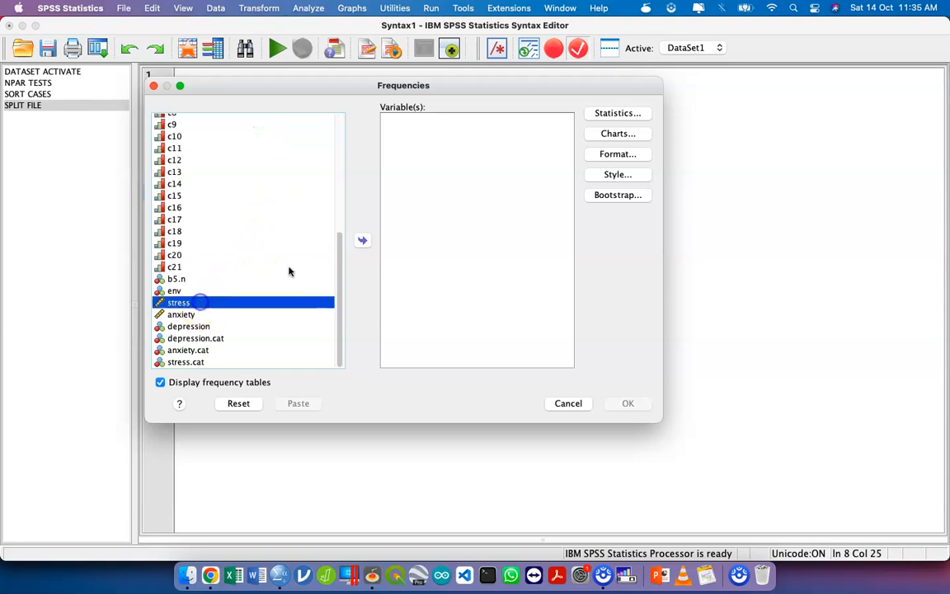
click(363, 243)
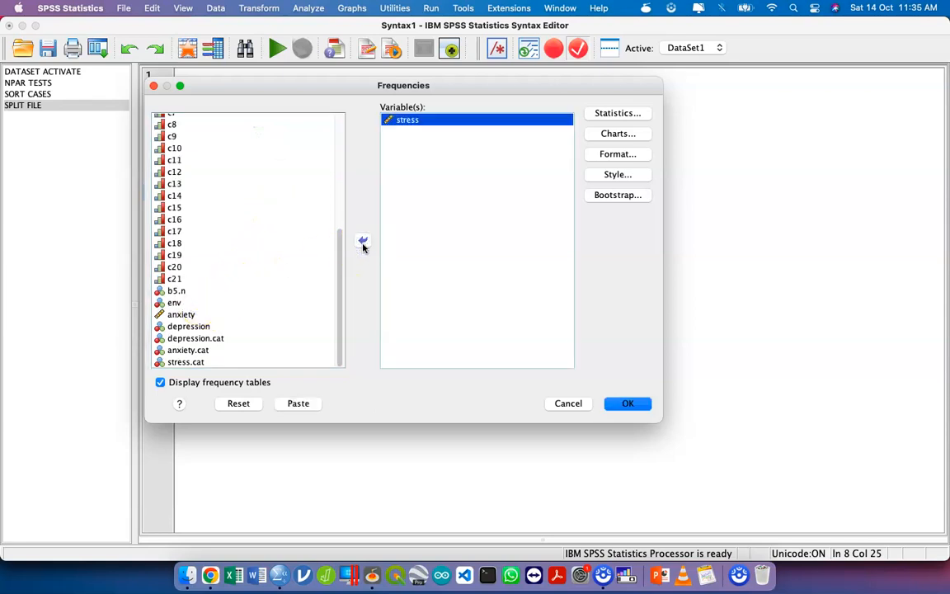
- Request the median and quartiles for stress, turn off the frequency tables, and paste the Frequencies command as syntax
click(618, 115)
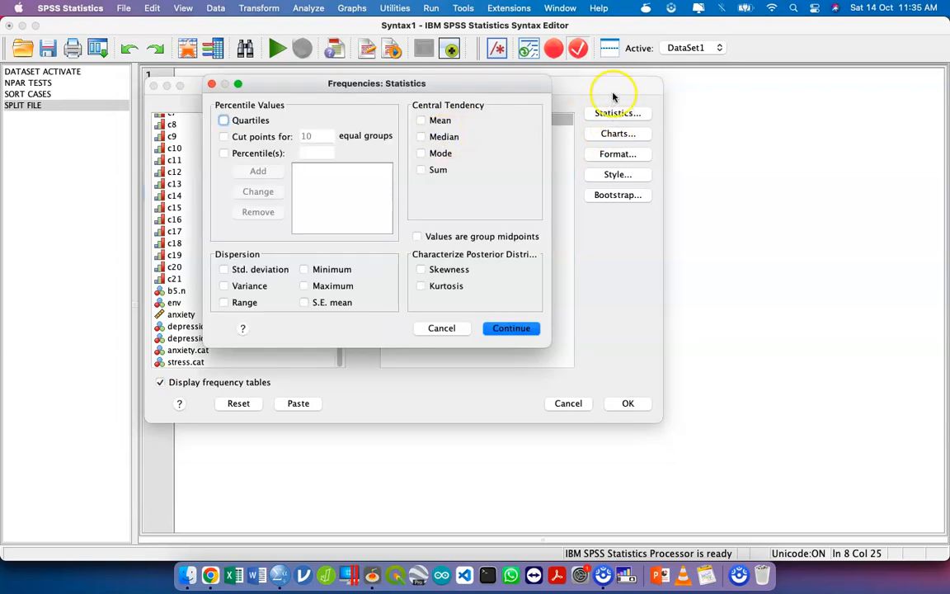
click(446, 137)
click(241, 120)
click(509, 329)
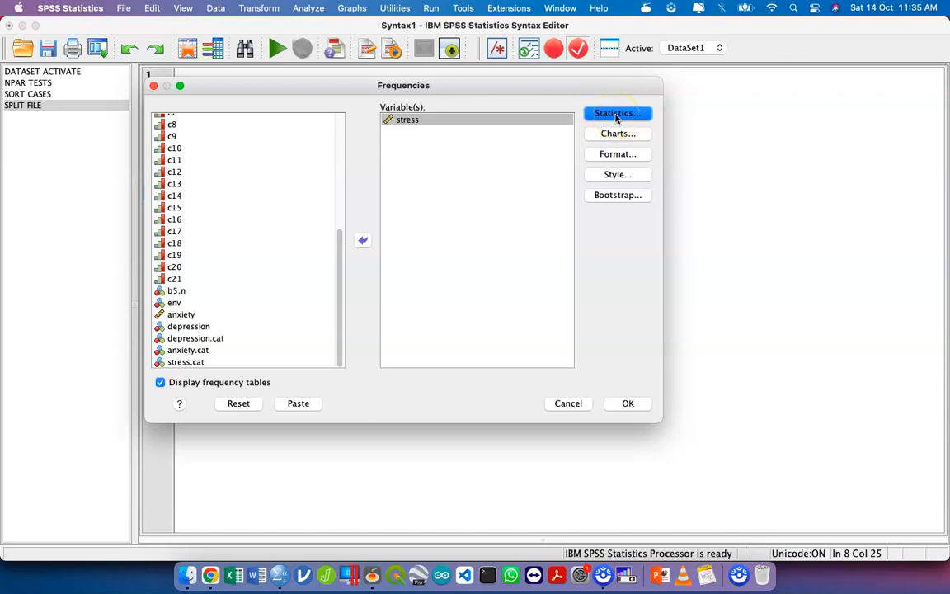
click(536, 124)
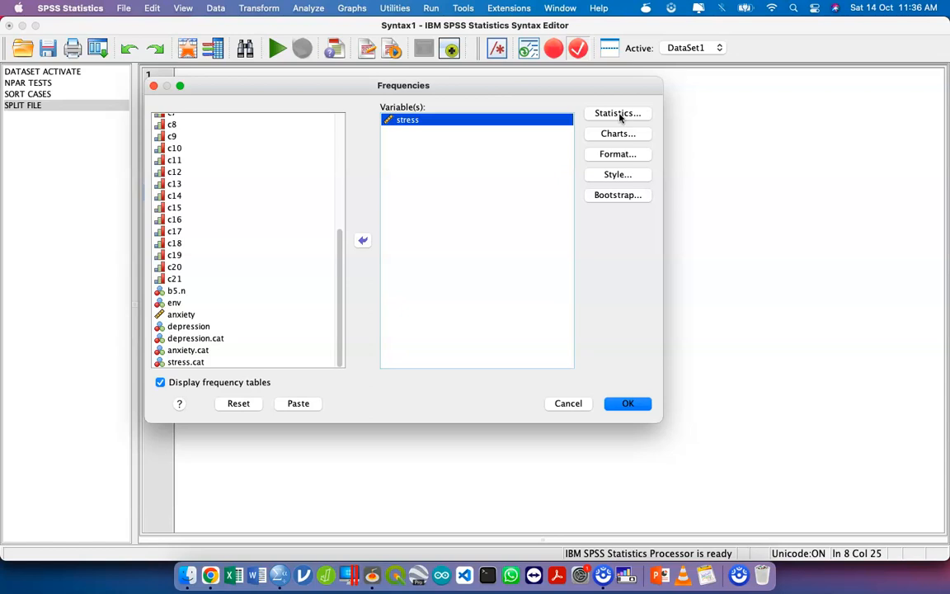
click(161, 382)
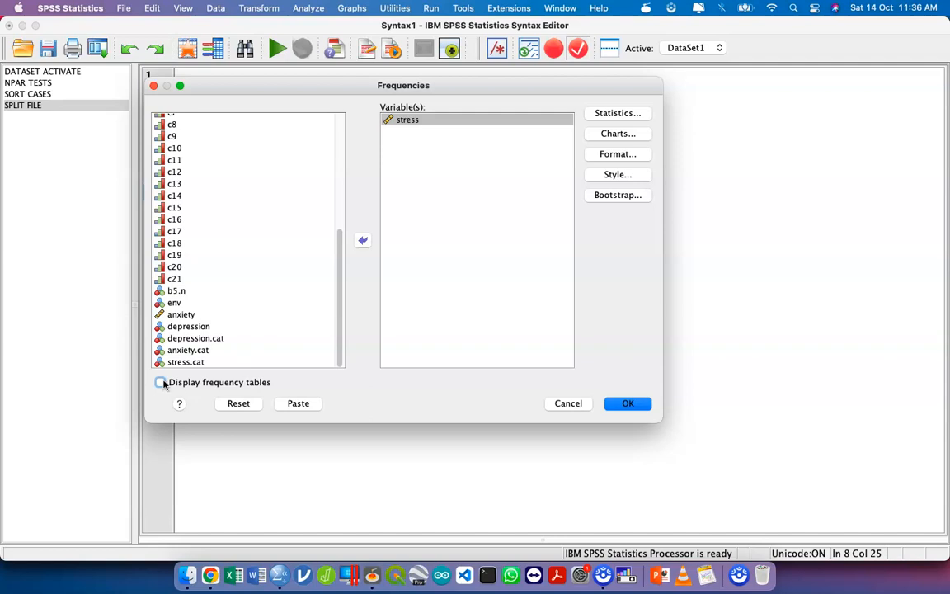
click(302, 405)
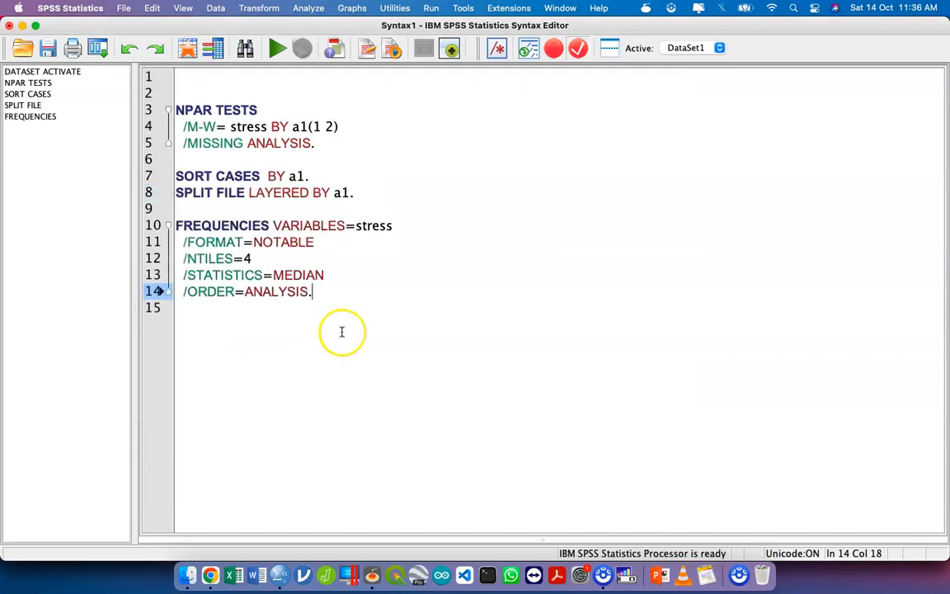
- Add the command "SPLIT FILE OFF." below the FREQUENCIES command, separated by a blank line
key(Return)
key(Return)
text(SPLIT FILE)
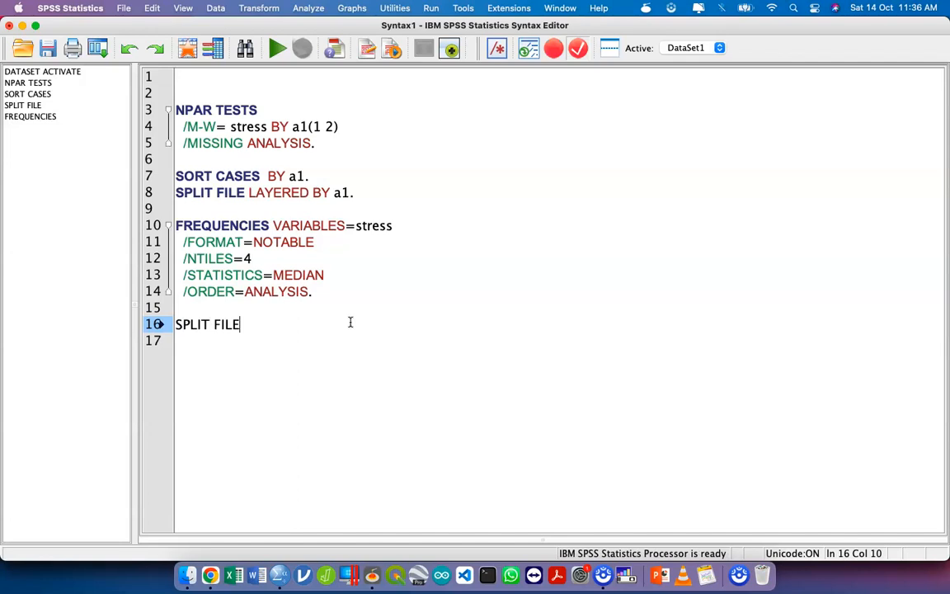
text( OFF.)
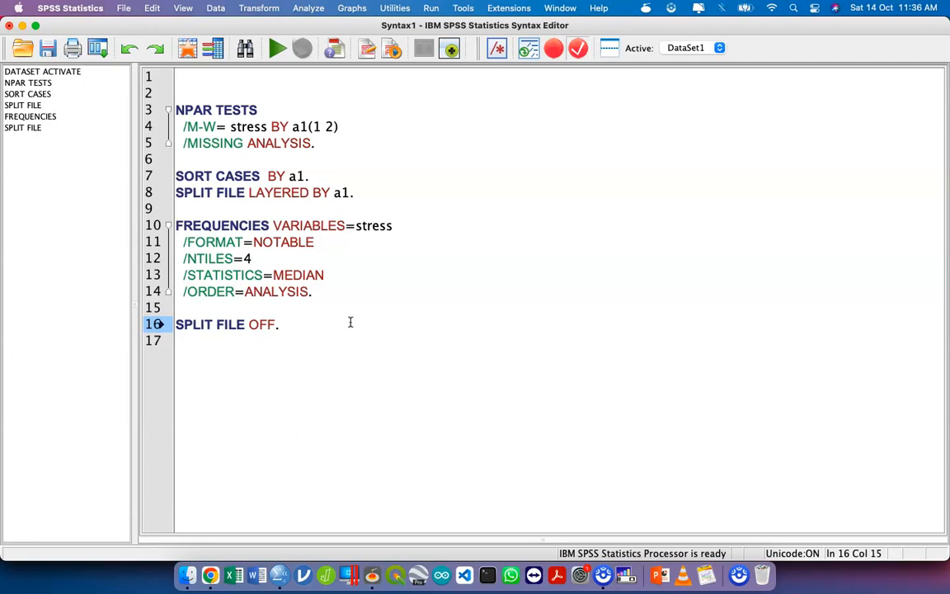
key(Return)
key(Return)
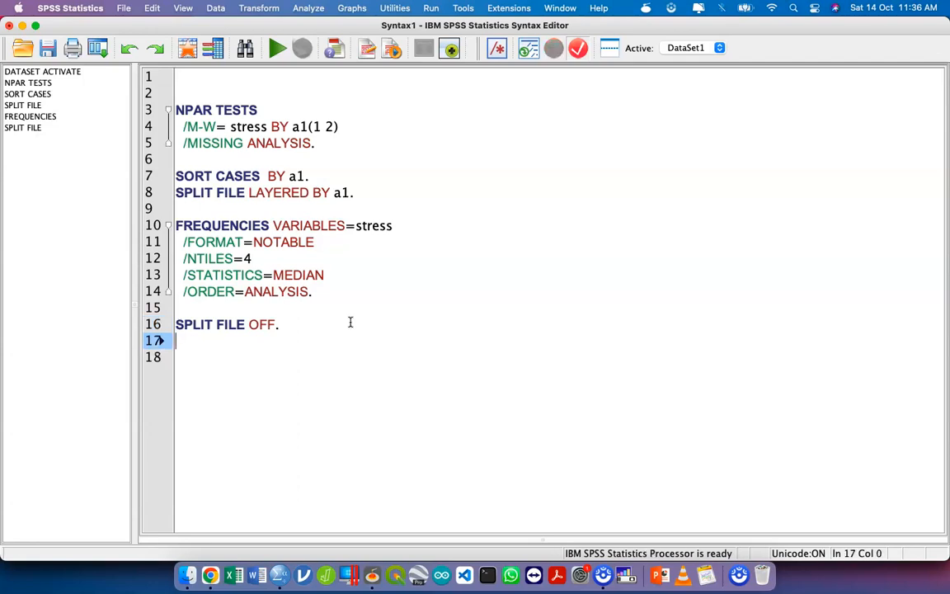
- Run the syntax from NPAR TESTS through SPLIT FILE OFF and review the Mann-Whitney and Frequencies output
drag(349, 323, 149, 113)
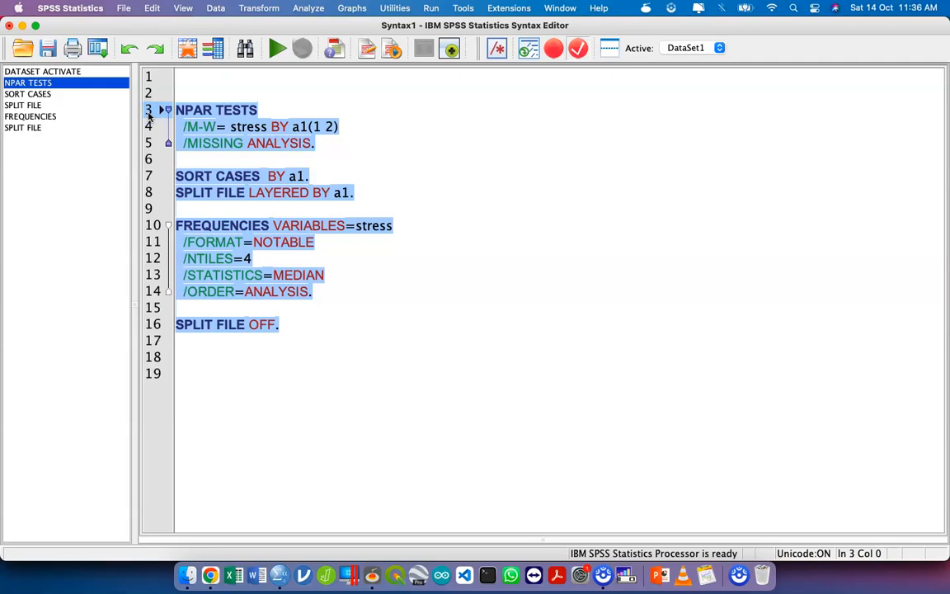
click(278, 52)
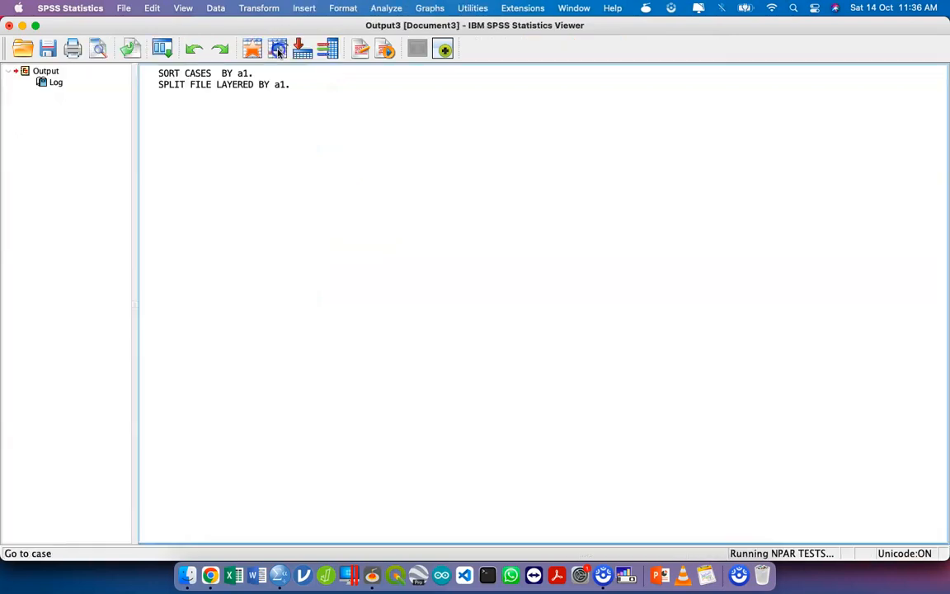
scroll(276, 293, up, 3)
click(276, 293)
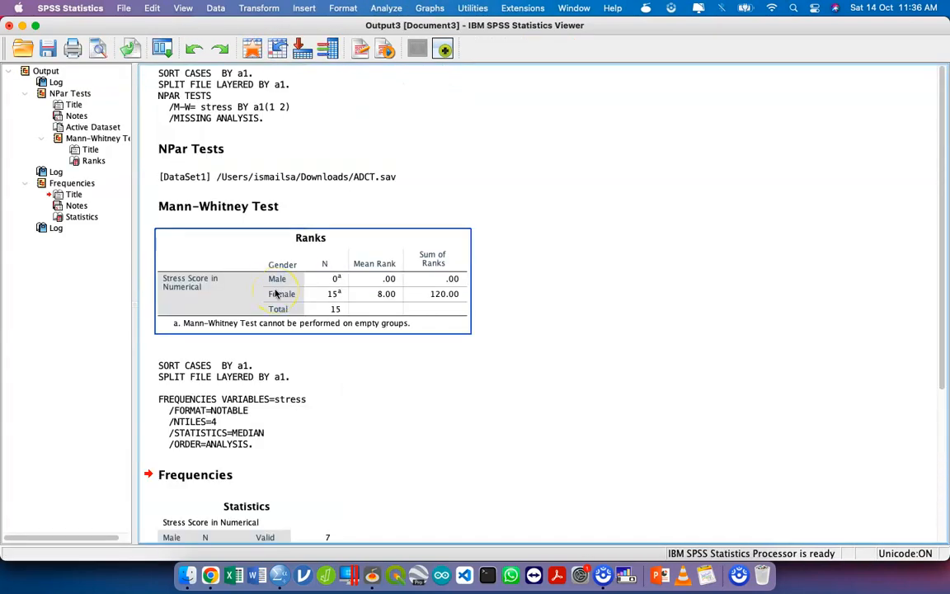
scroll(277, 293, down, 5)
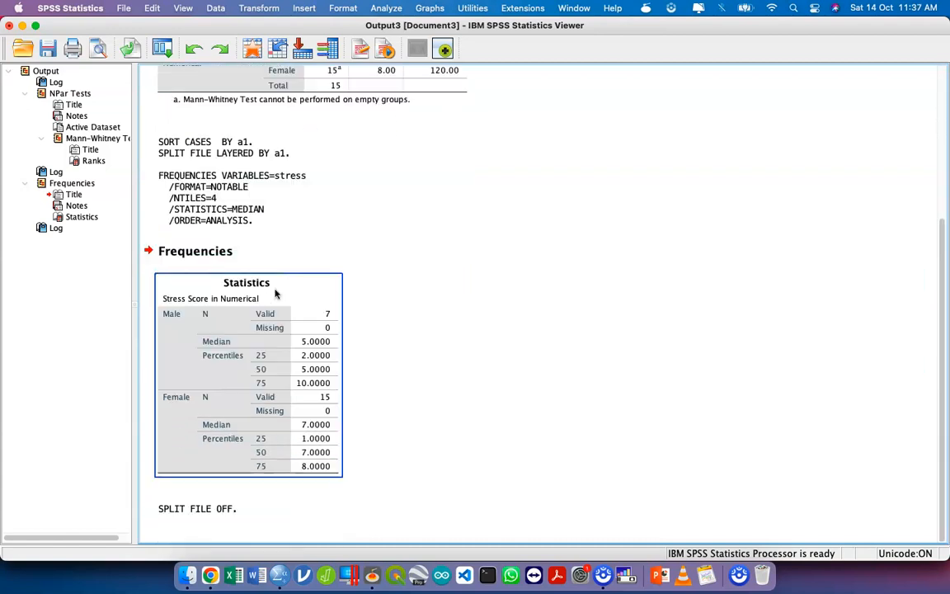
scroll(276, 293, up, 5)
click(276, 293)
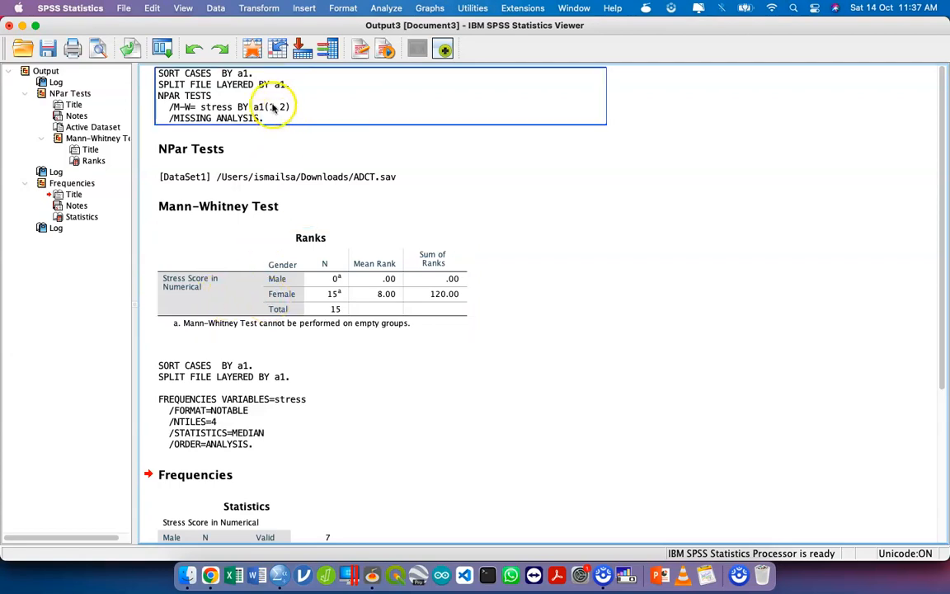
- Return to the syntax window and run only the SPLIT FILE OFF command
key(ctrl+Up)
click(466, 450)
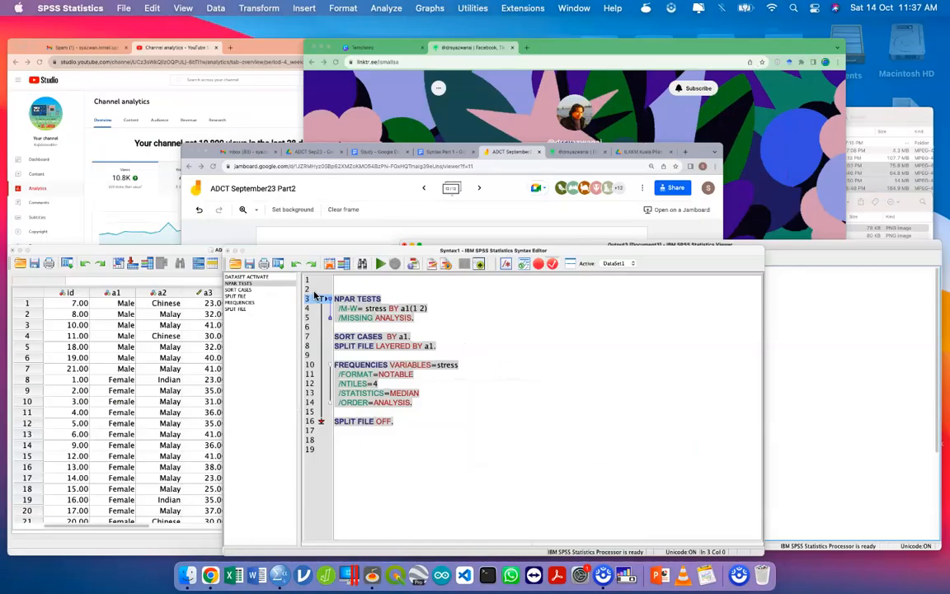
click(329, 162)
drag(299, 326, 175, 324)
key(super+r)
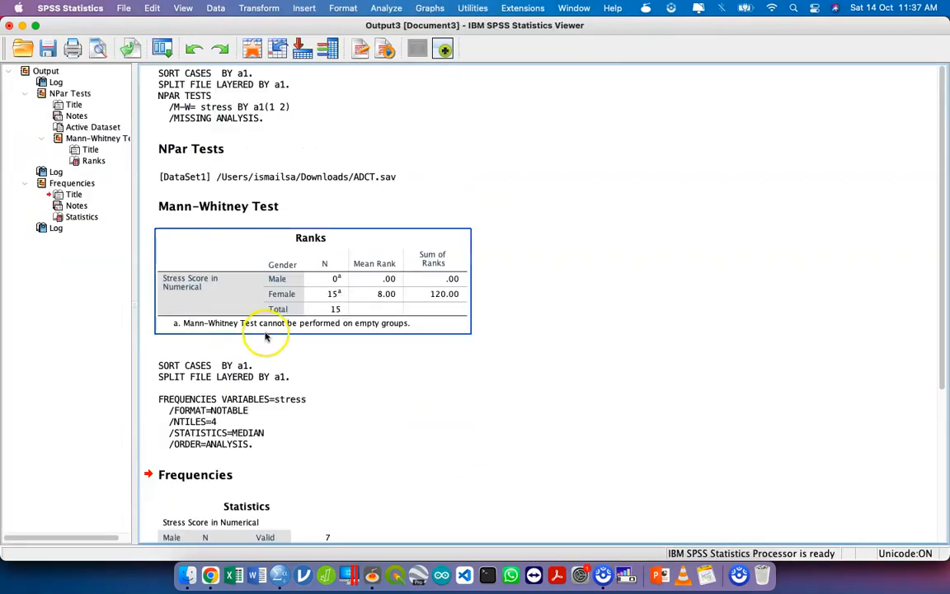
- Go back to the syntax window, rerun everything from NPAR TESTS through SPLIT FILE OFF, and check the new output tables
key(ctrl+Up)
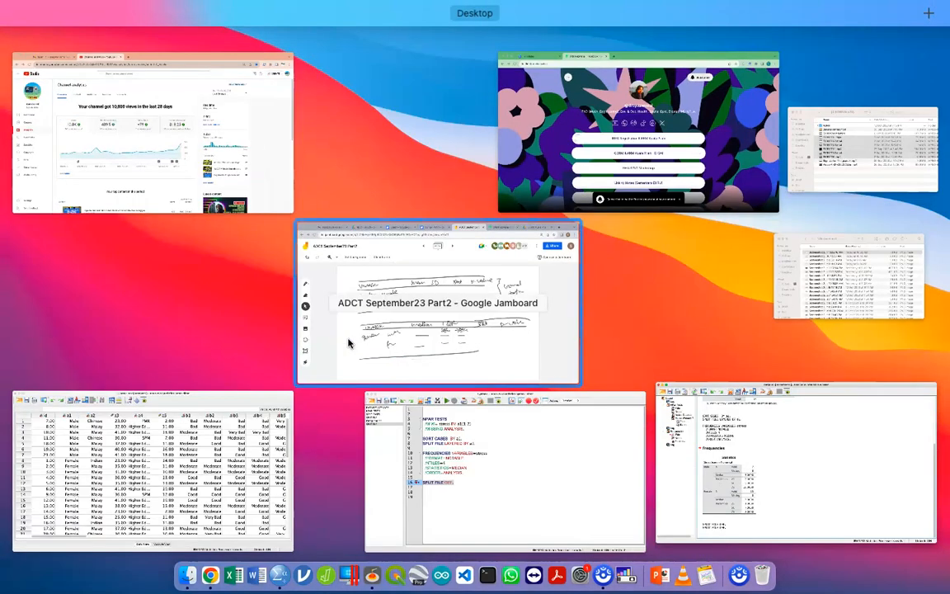
click(404, 437)
click(311, 293)
drag(335, 323, 185, 107)
key(super+r)
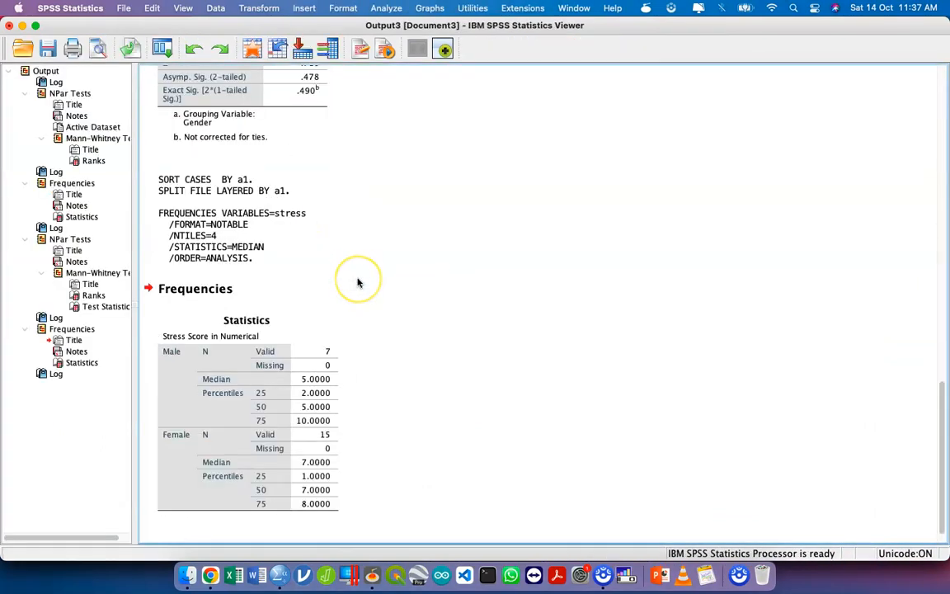
scroll(358, 283, up, 5)
scroll(358, 283, down, 1)
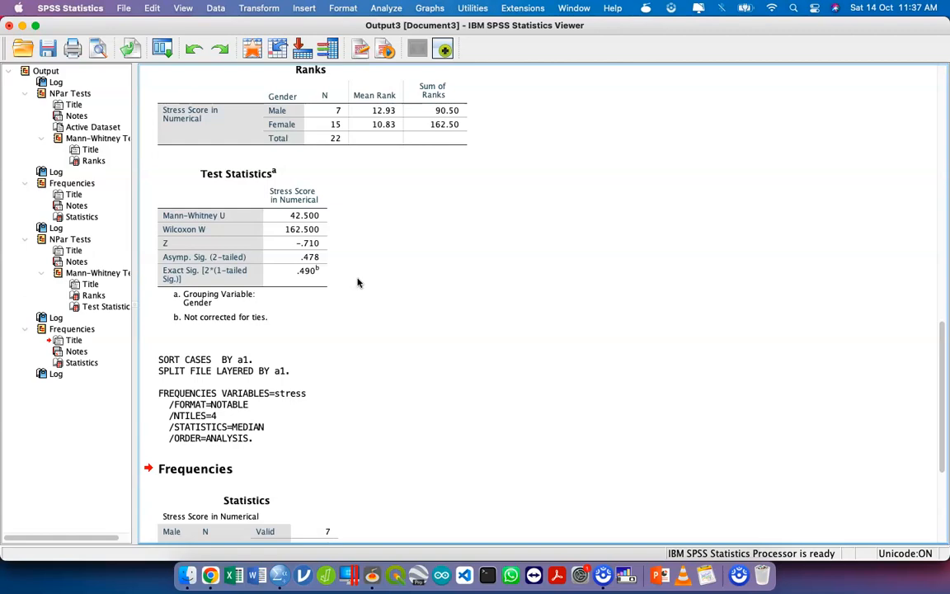
- Return to the end of the syntax, reset Split File to analyze all cases without groups, and paste it as syntax
key(ctrl+Up)
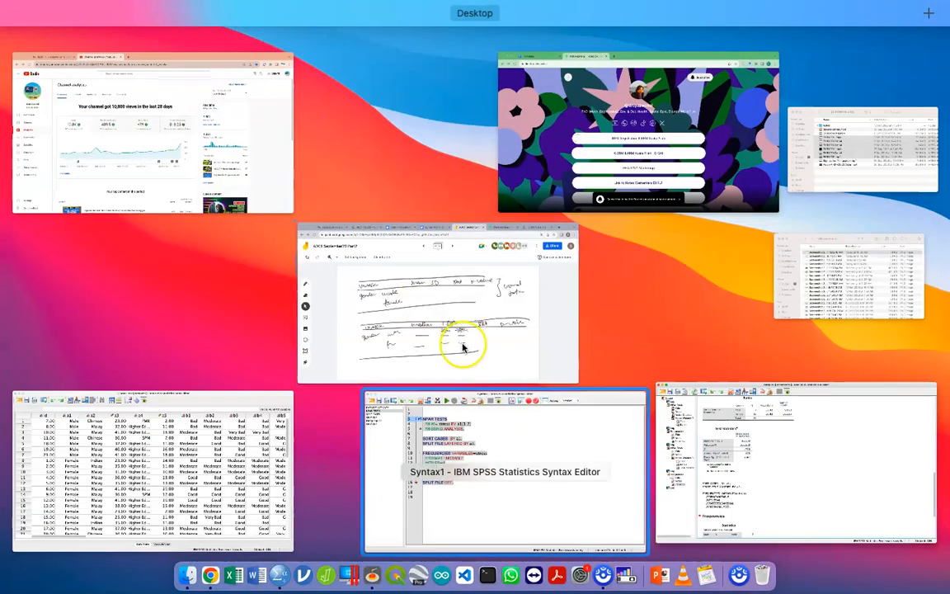
click(460, 340)
click(379, 328)
key(Return)
key(Return)
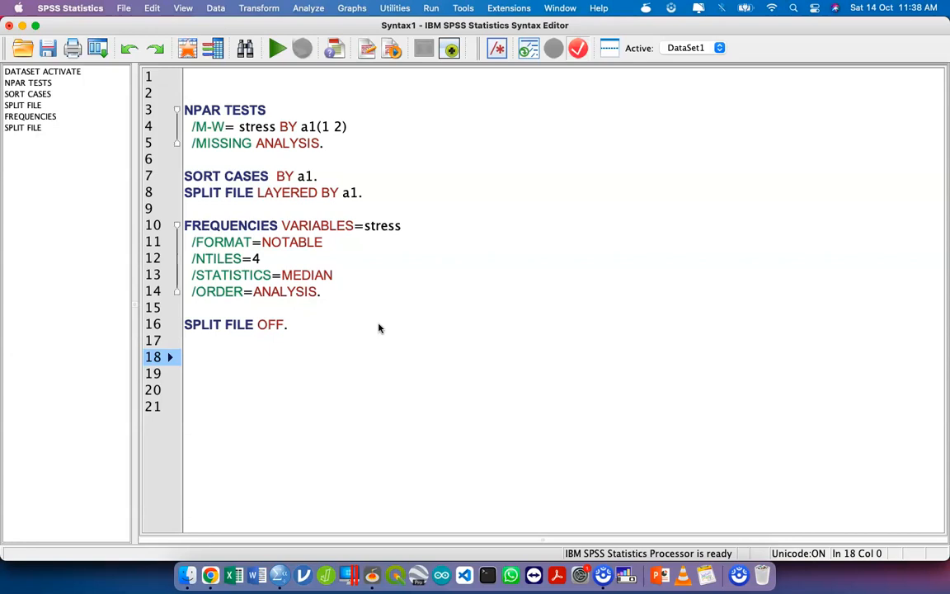
click(213, 9)
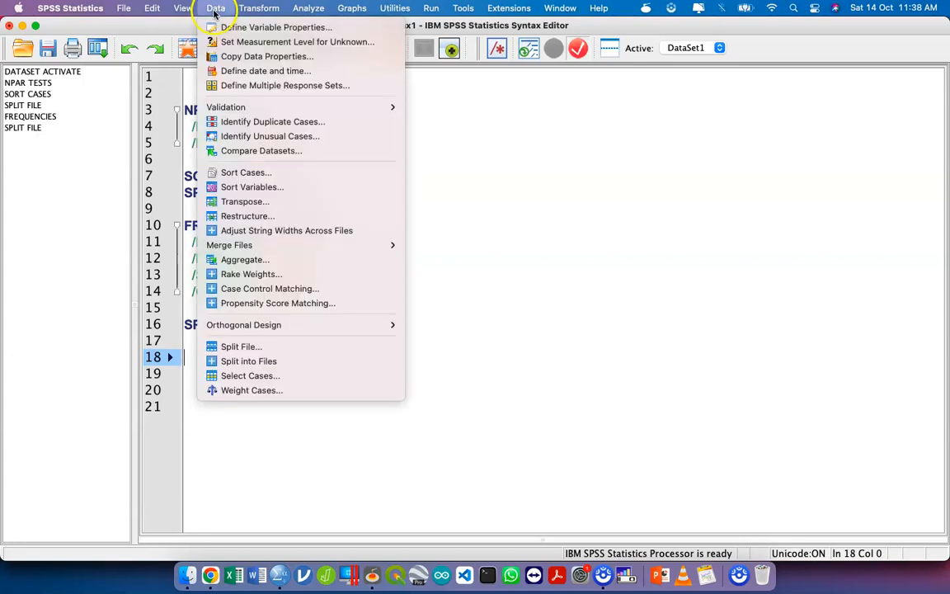
click(310, 353)
click(195, 285)
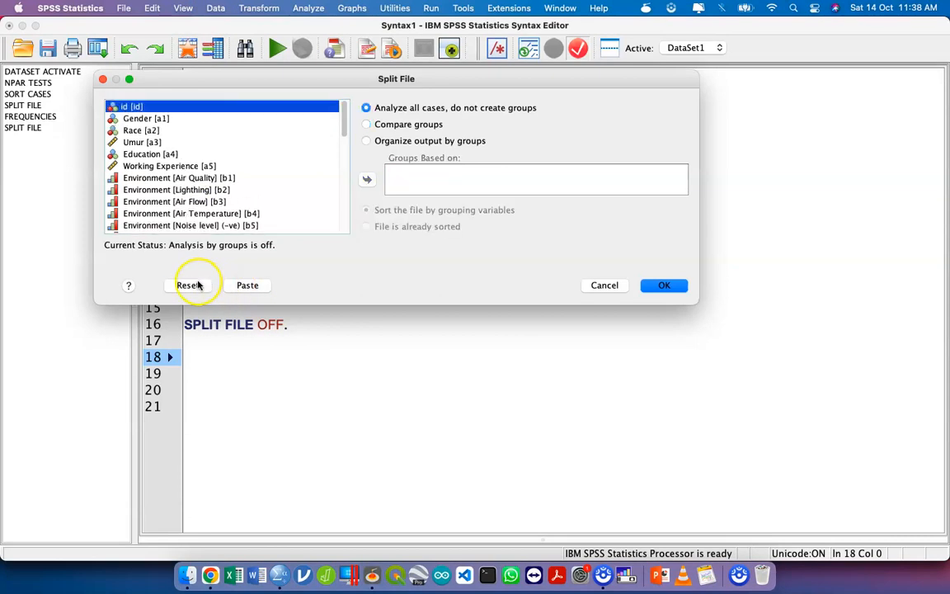
click(248, 289)
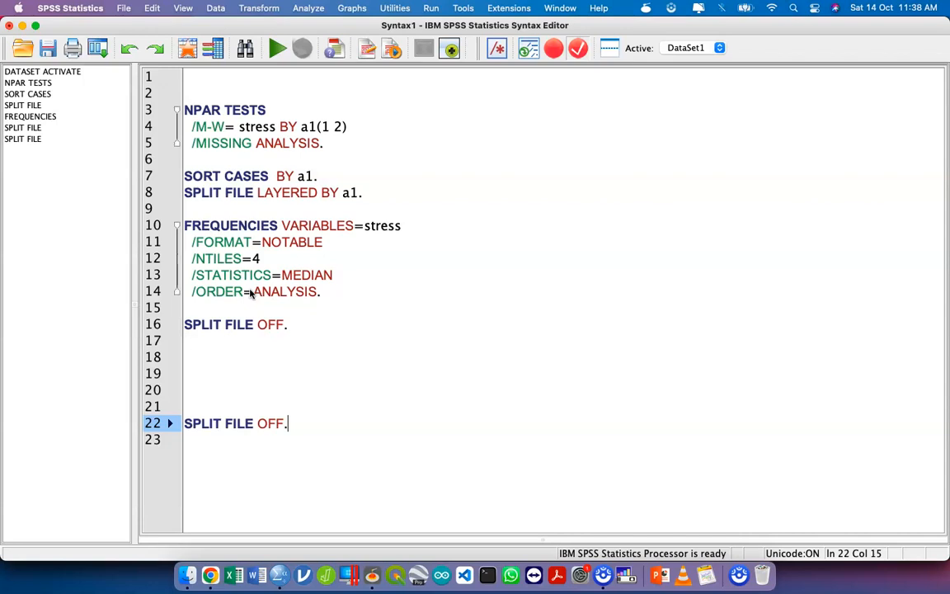
- Delete the duplicate SPLIT FILE OFF command and the extra blank lines at the end of the syntax
key(shift+Up)
key(BackSpace)
key(BackSpace)
key(BackSpace)
key(BackSpace)
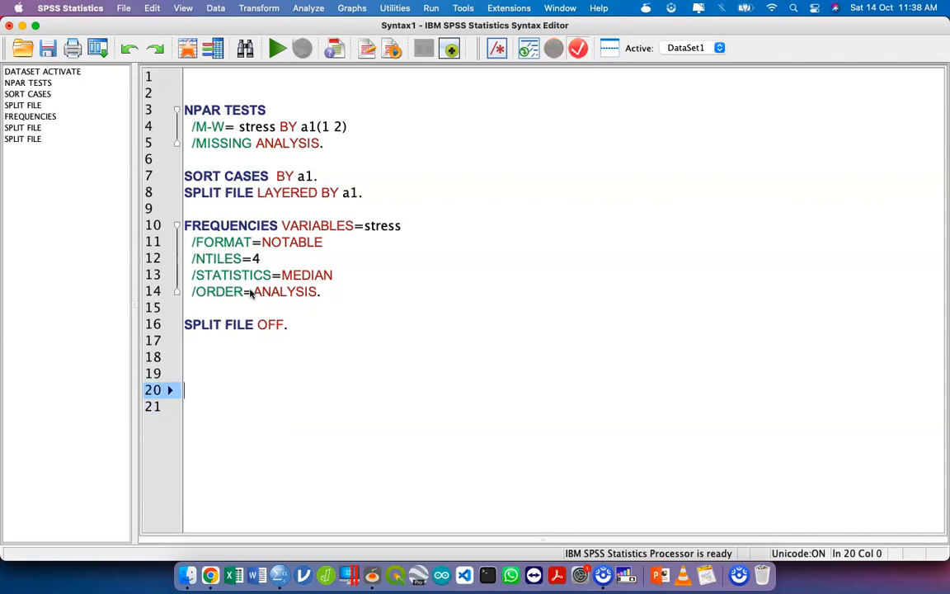
key(BackSpace)
click(297, 357)
- Copy the syntax from NPAR TESTS through SPLIT FILE OFF and switch to the Syntax Part 1 document in Google Docs
drag(309, 325, 174, 113)
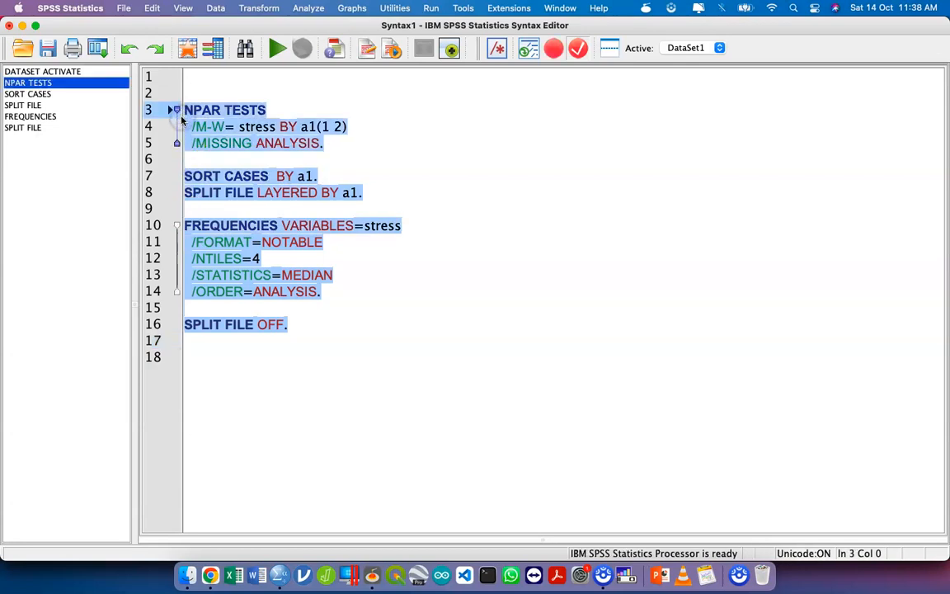
key(ctrl+Up)
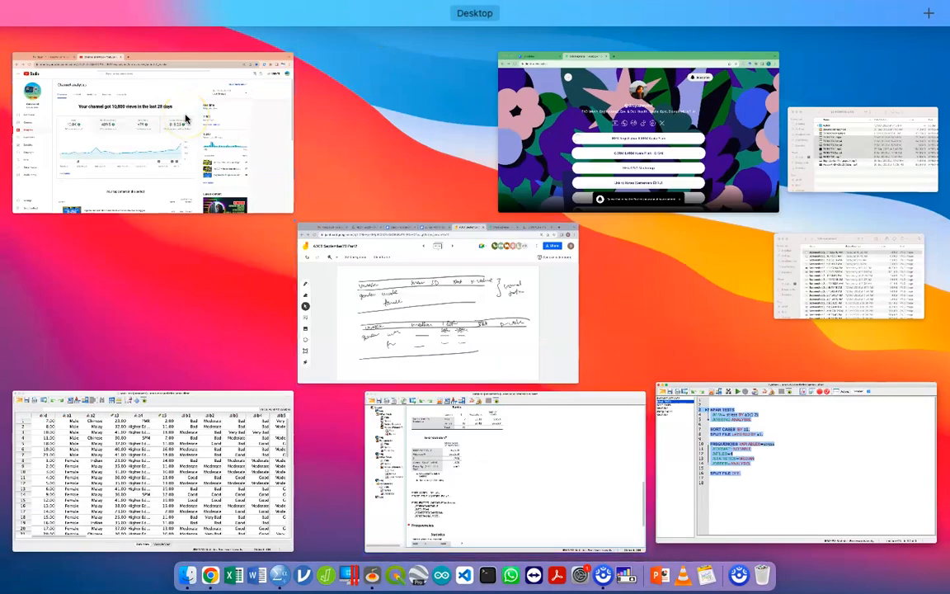
click(446, 247)
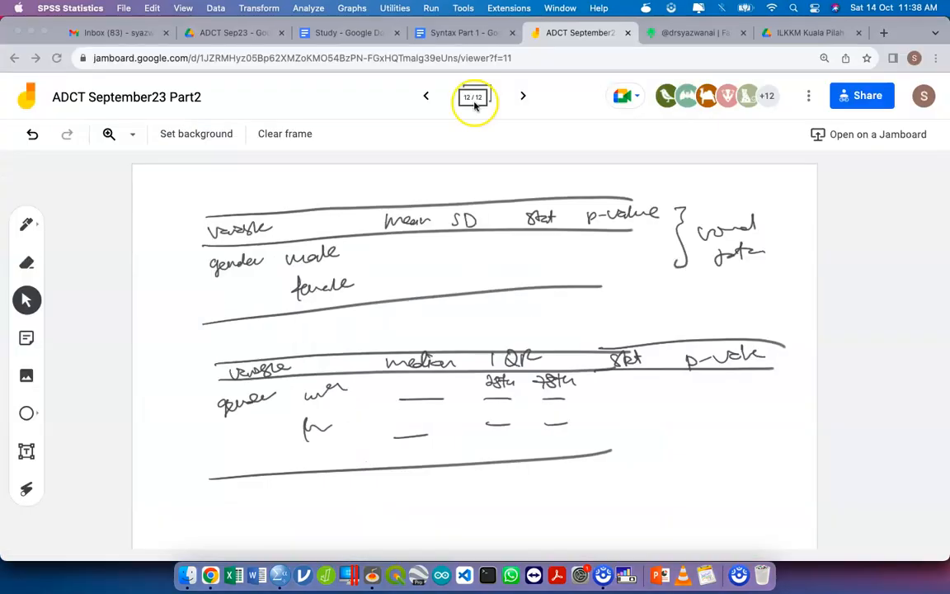
click(453, 33)
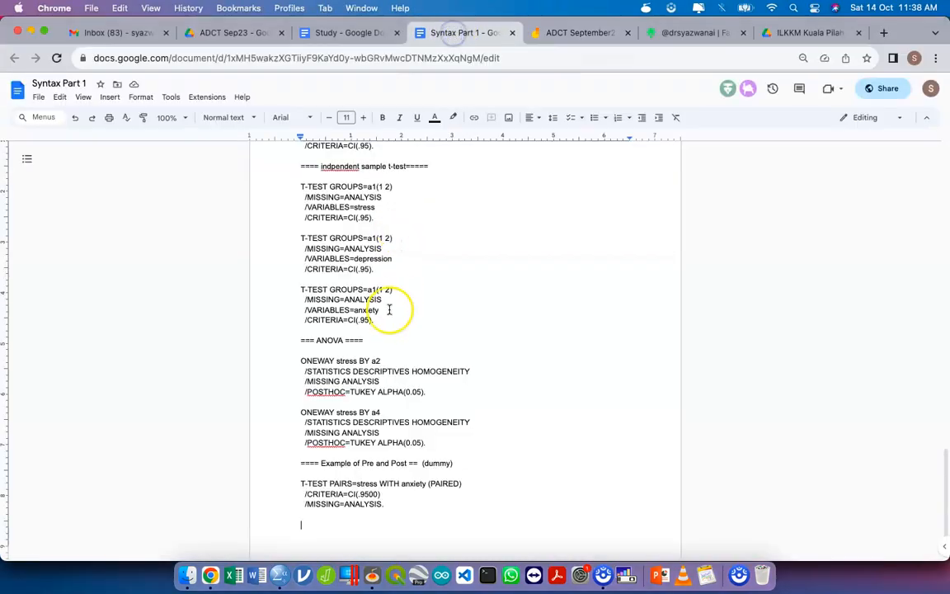
- Add the heading "==== Non parametric == Mann Whiteny" at the document's end, paste the copied syntax below it, and close with "===="
key(Return)
text(==== Non parametric)
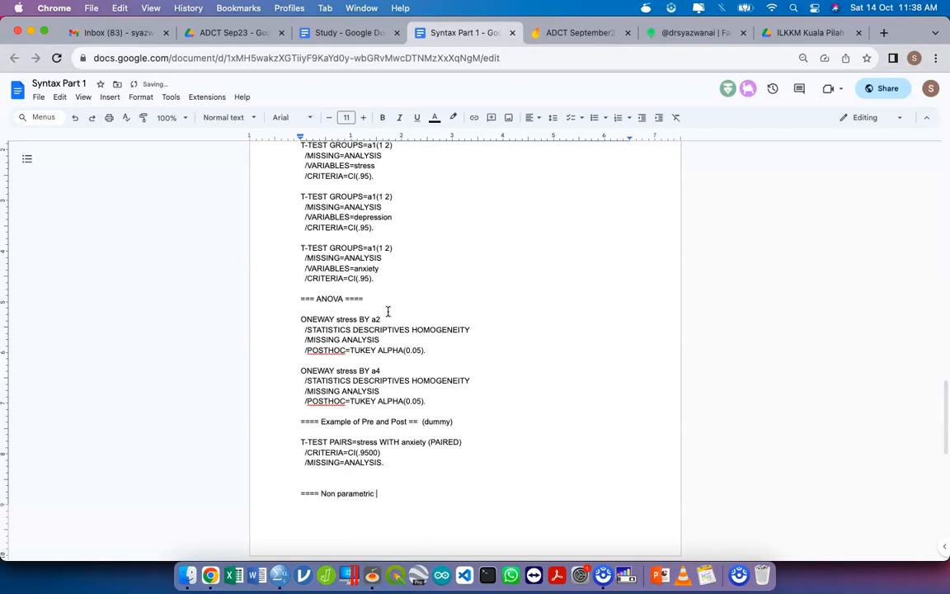
text( == Mann Whiten)
scroll(388, 311, down, 5)
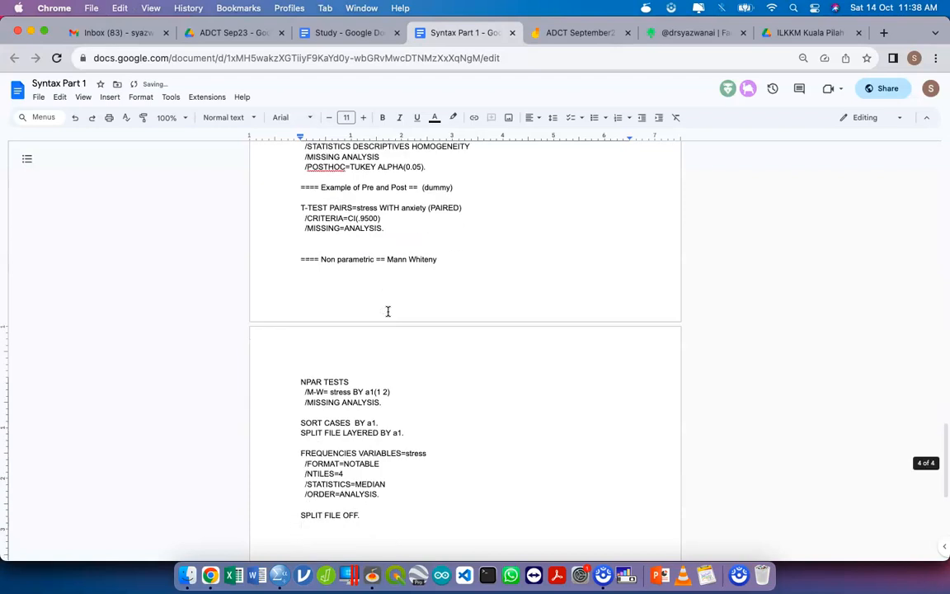
key(Return)
text(====)
- Return to the SPSS syntax window and add the heading "=== Kruskal Wallis ====" below the SPLIT FILE OFF command
key(ctrl+Up)
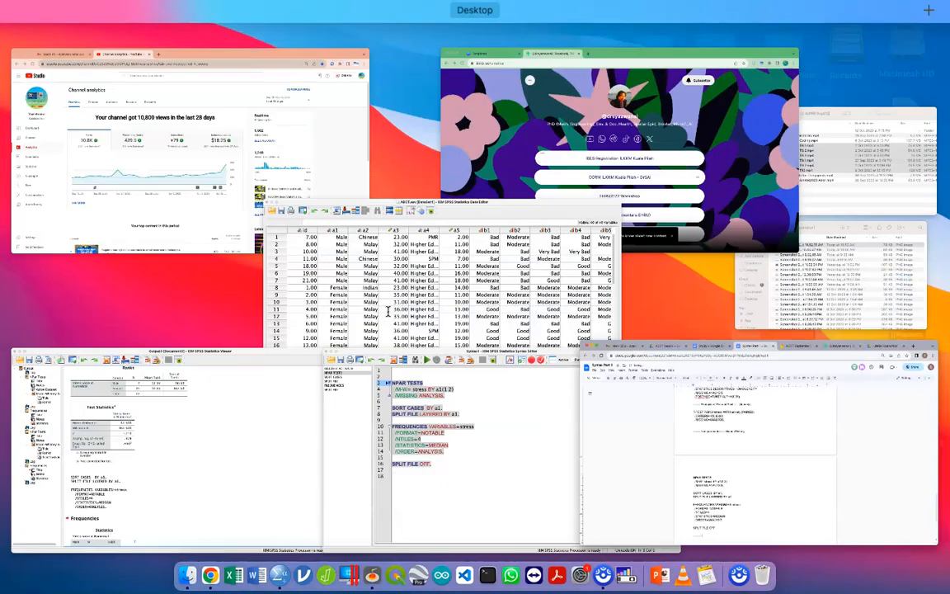
click(485, 420)
click(452, 309)
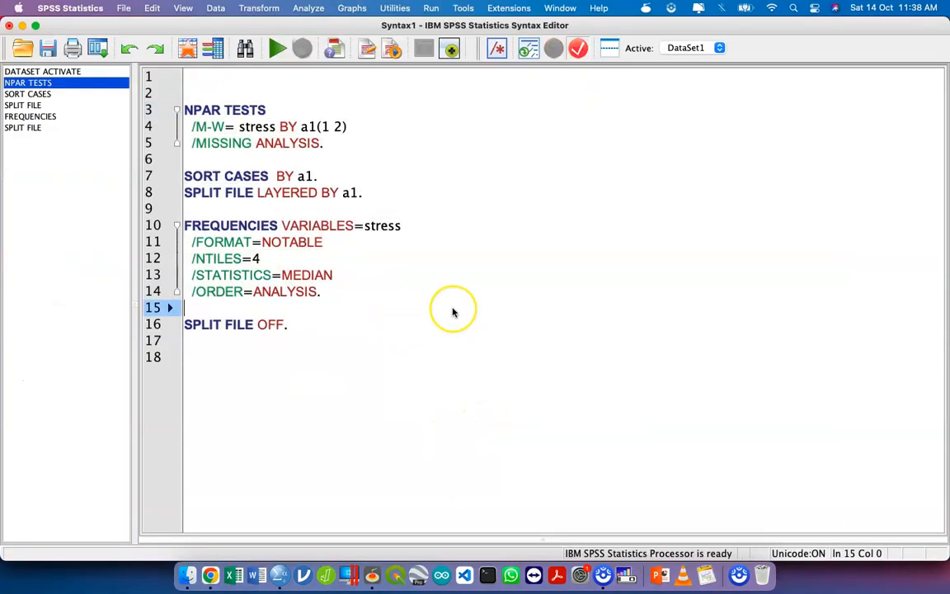
key(Down)
key(Down)
key(Down)
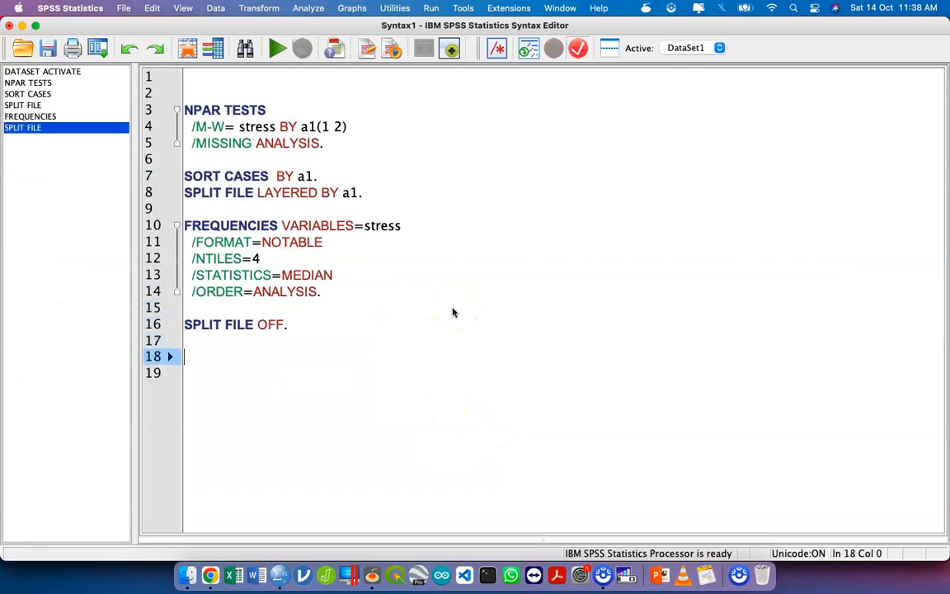
text(=== K)
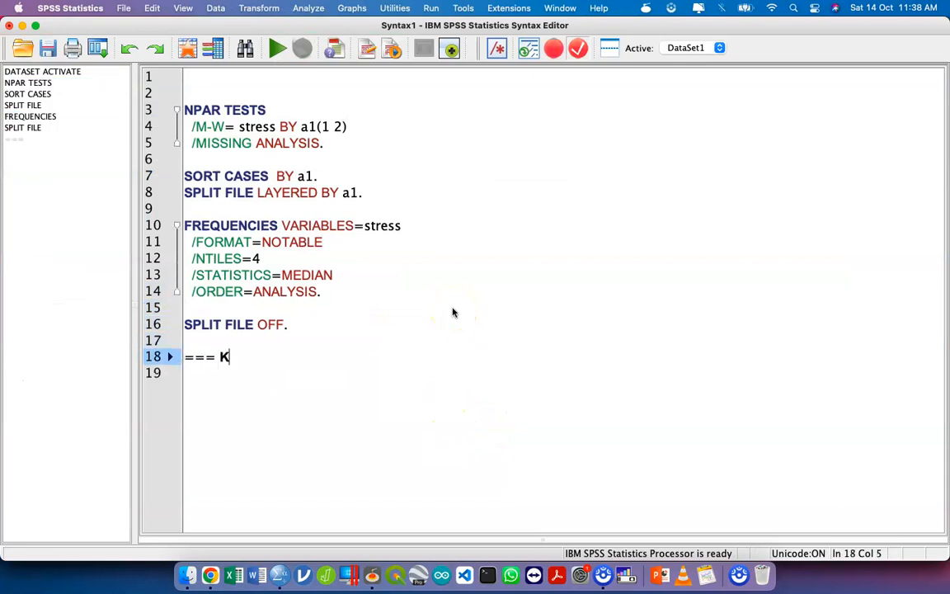
text(ruskal Wallis ====)
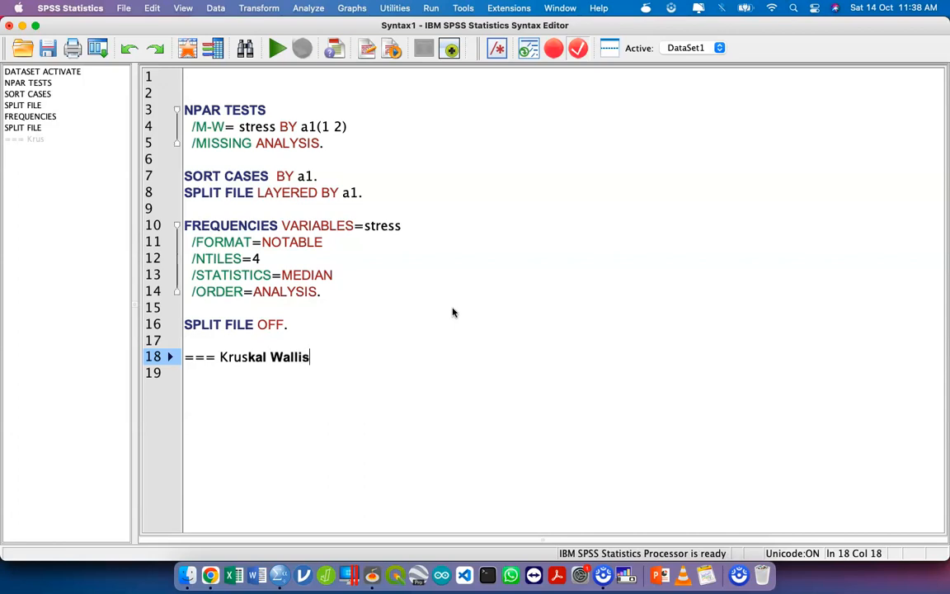
- Leave a blank line below the Kruskal Wallis heading and write the note "Function? measure differences between more than 2 groups"
key(Return)
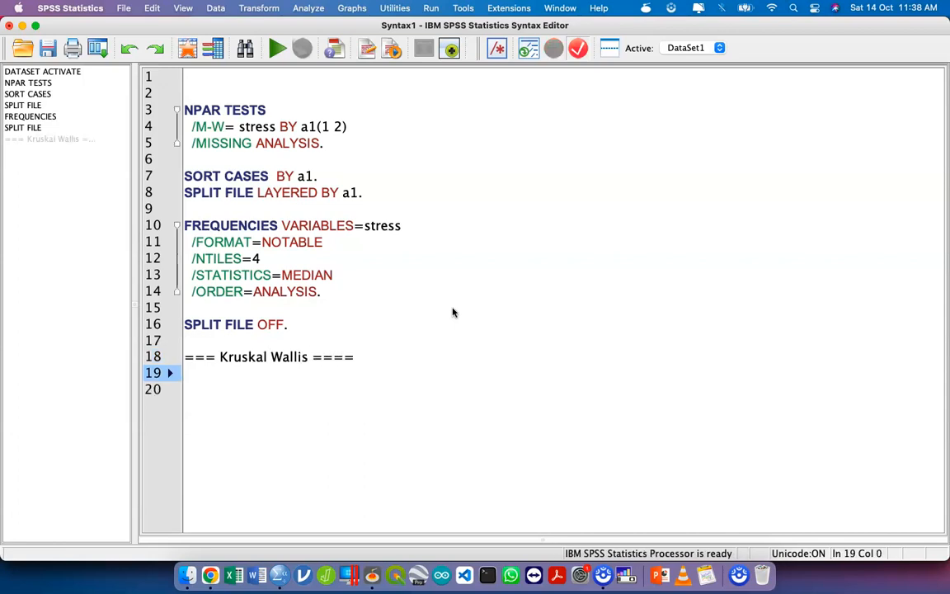
key(Return)
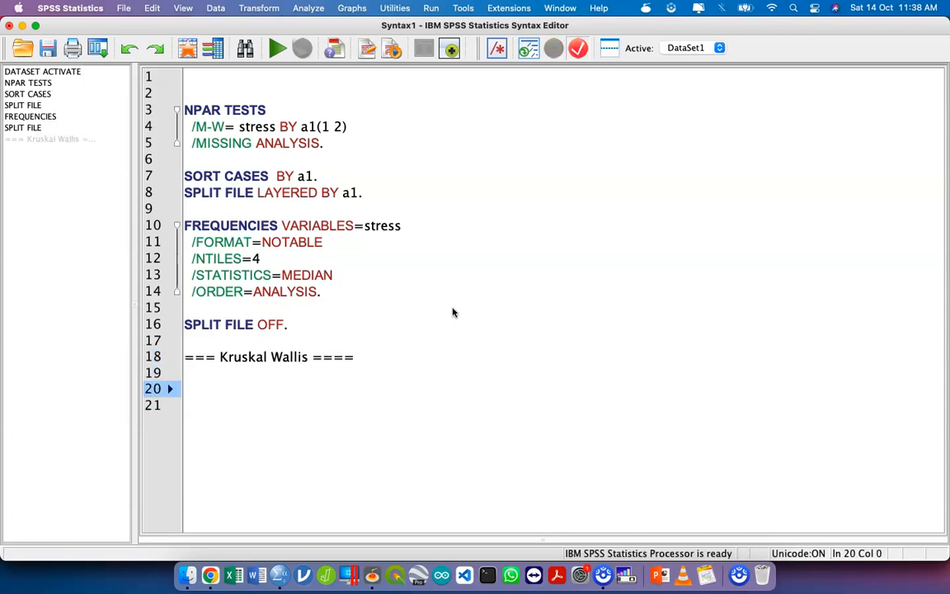
text(Function? )
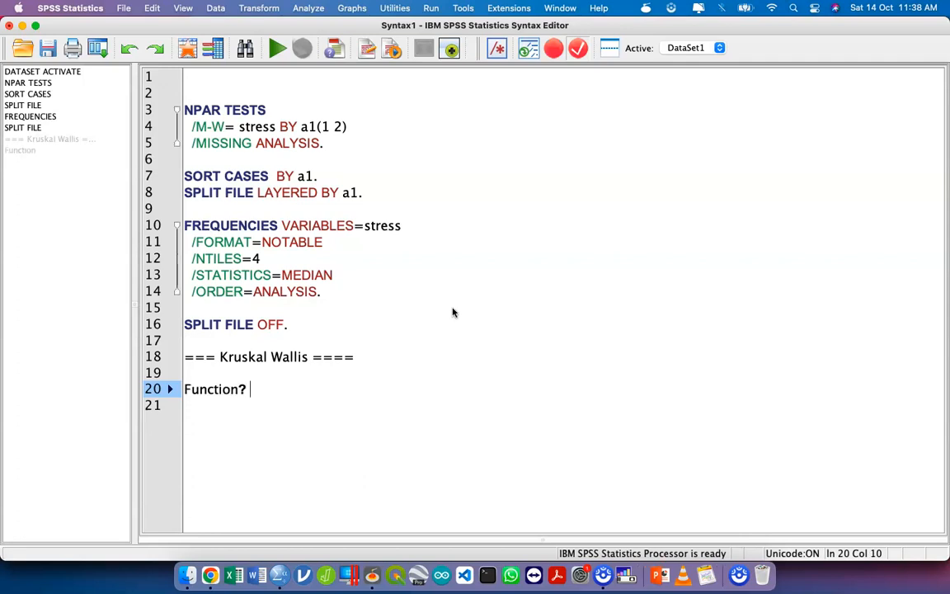
text(measure differences between)
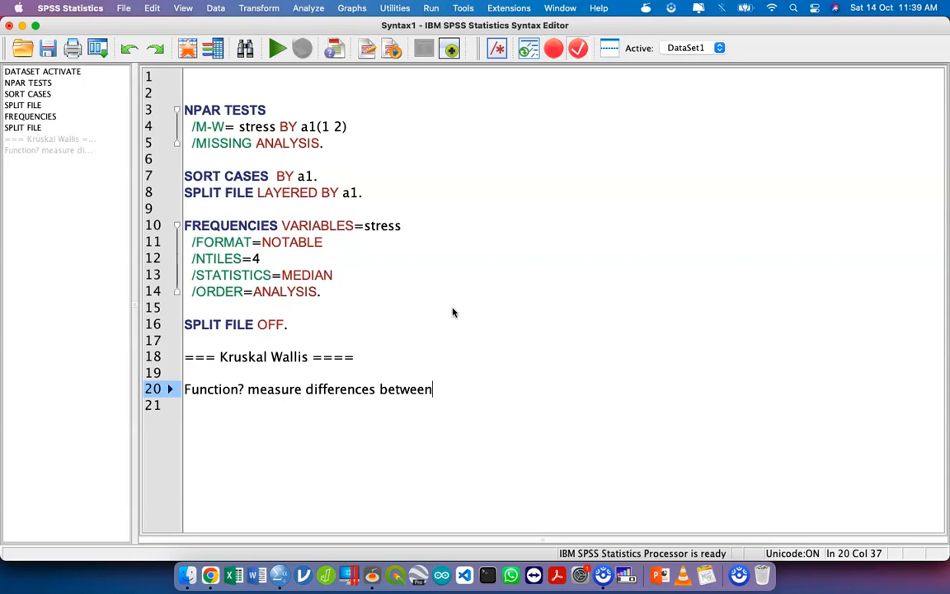
text(more than 3)
key(BackSpace)
text(2 gorups)
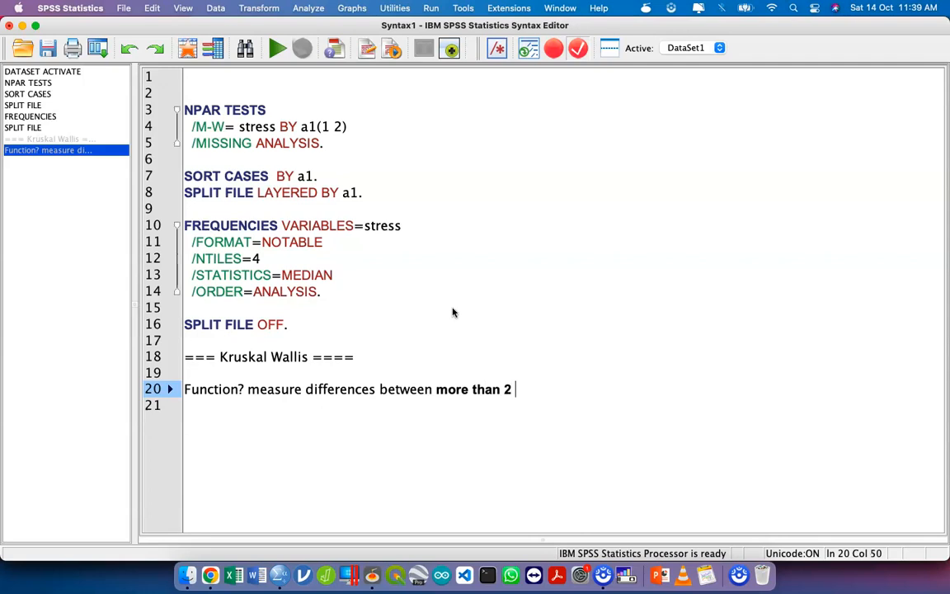
key(BackSpace)
key(BackSpace)
key(BackSpace)
key(BackSpace)
key(BackSpace)
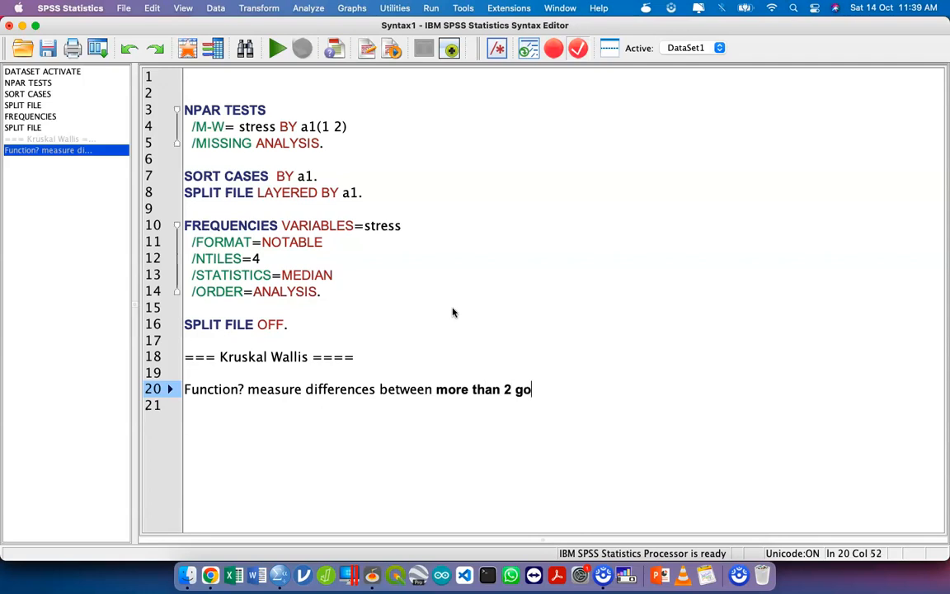
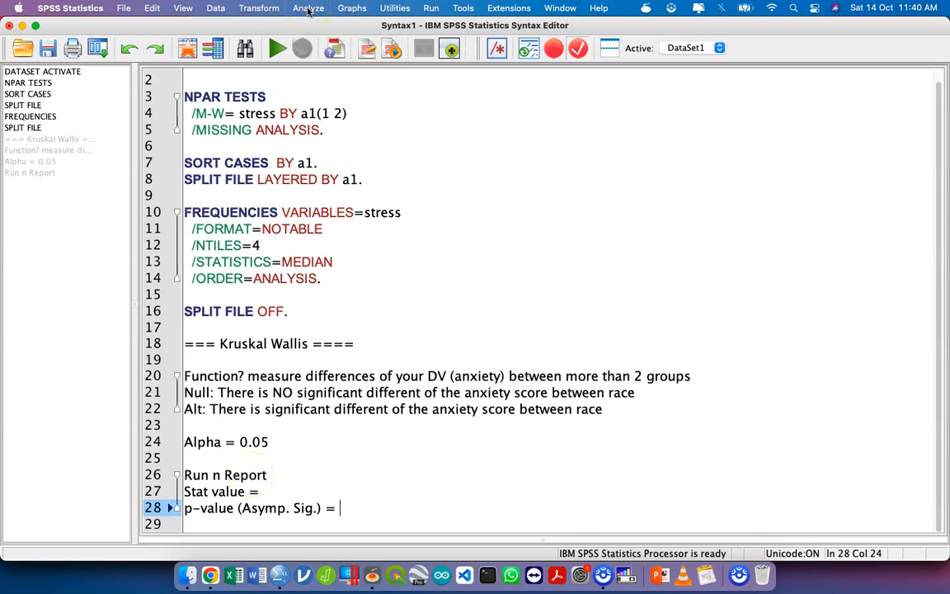
- Leave a blank line below the p-value line and add the lines "Decision" and "Conclusion"
key(Return)
key(Return)
text(Decision)
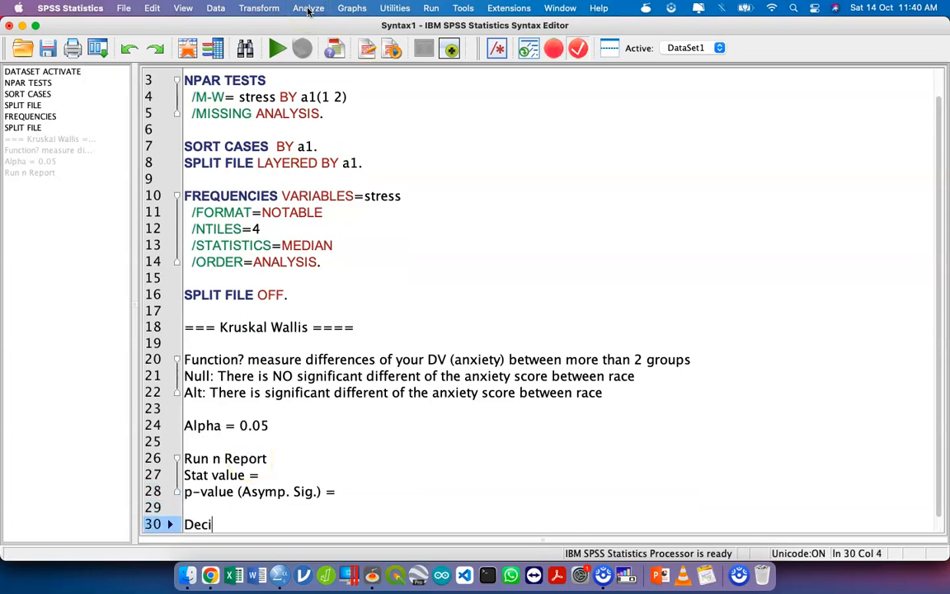
key(Return)
text(Conclusion)
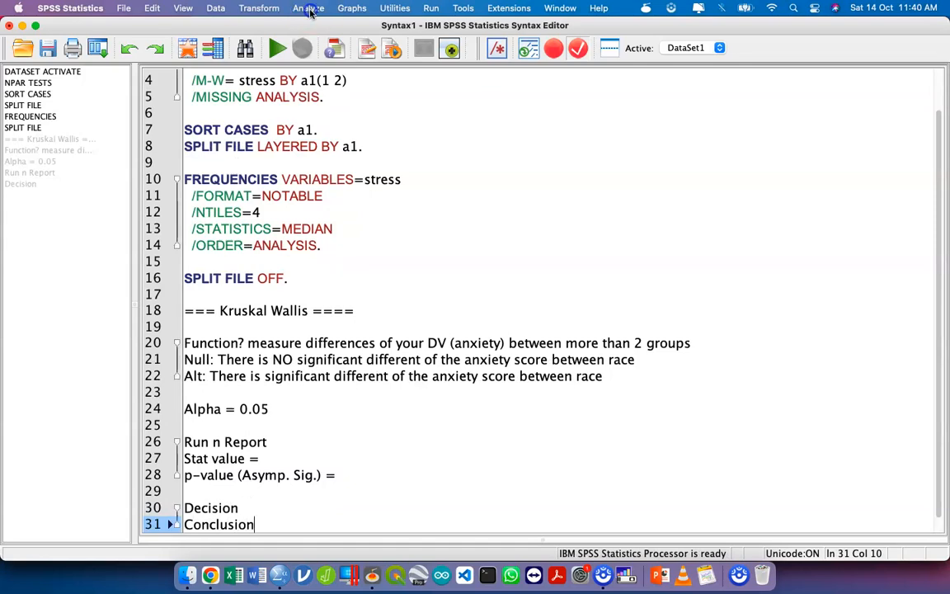
- Open the legacy nonparametric test for K independent samples and show its source variables by name instead of label
click(309, 8)
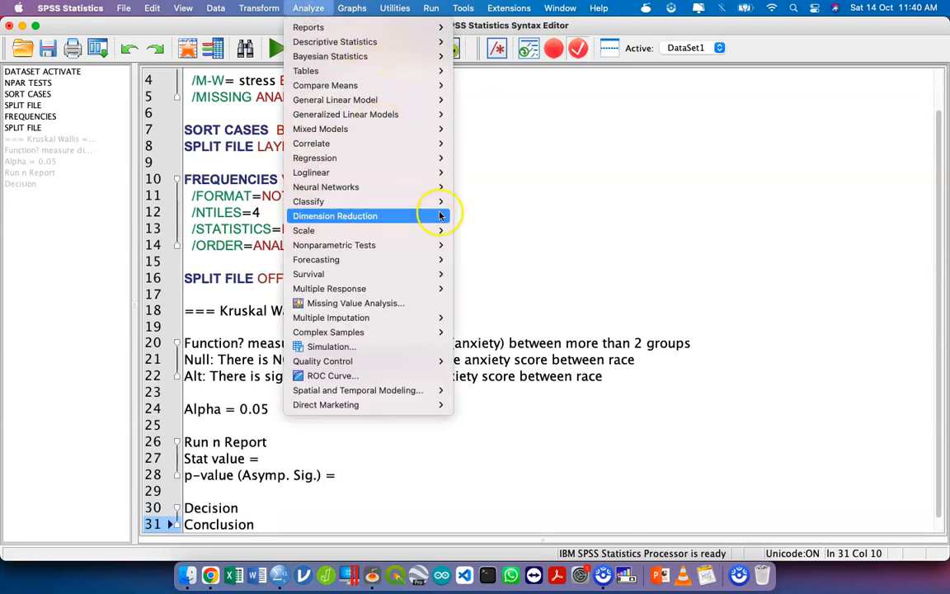
mouse_move(428, 247)
mouse_move(556, 288)
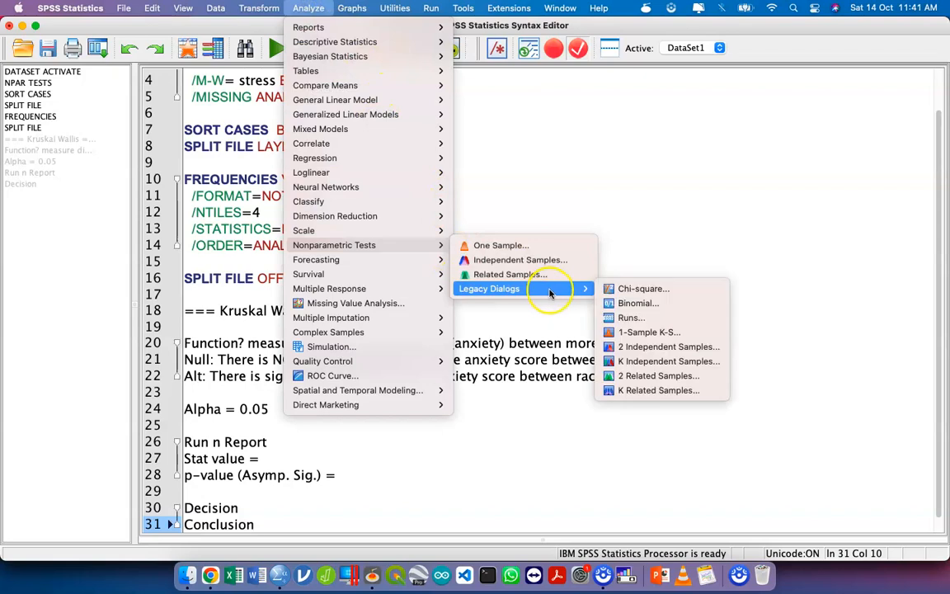
click(676, 360)
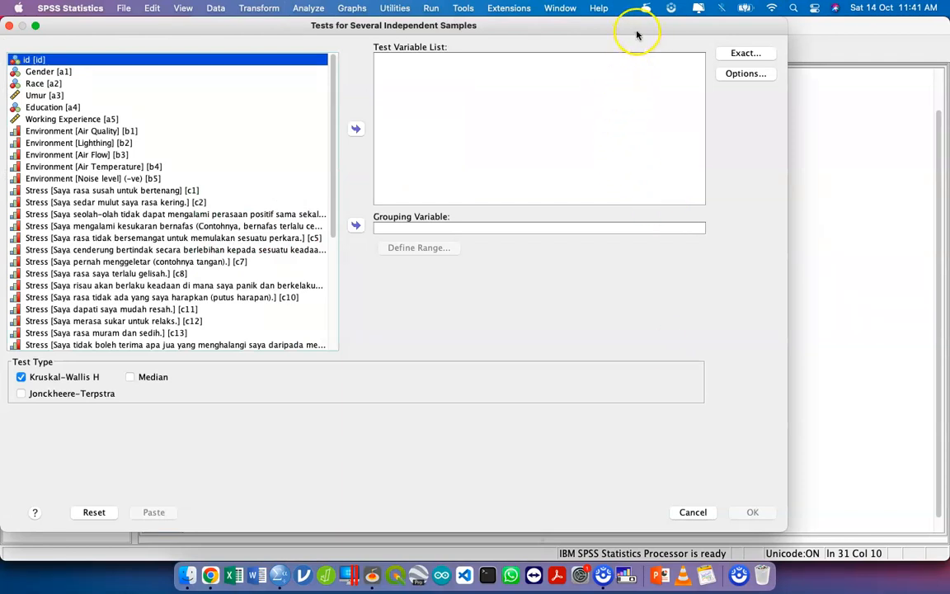
drag(636, 30, 715, 58)
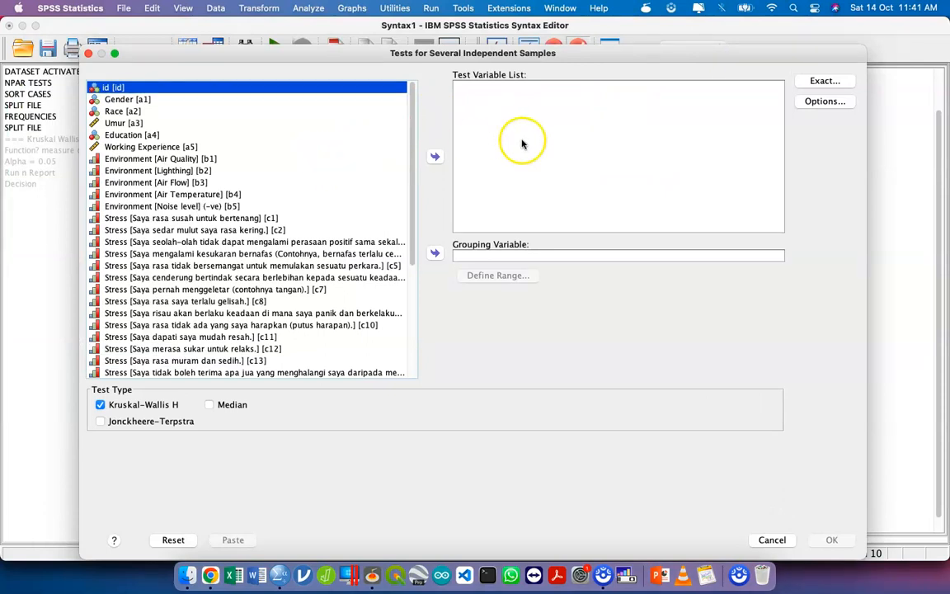
scroll(297, 115, down, 5)
click(214, 312)
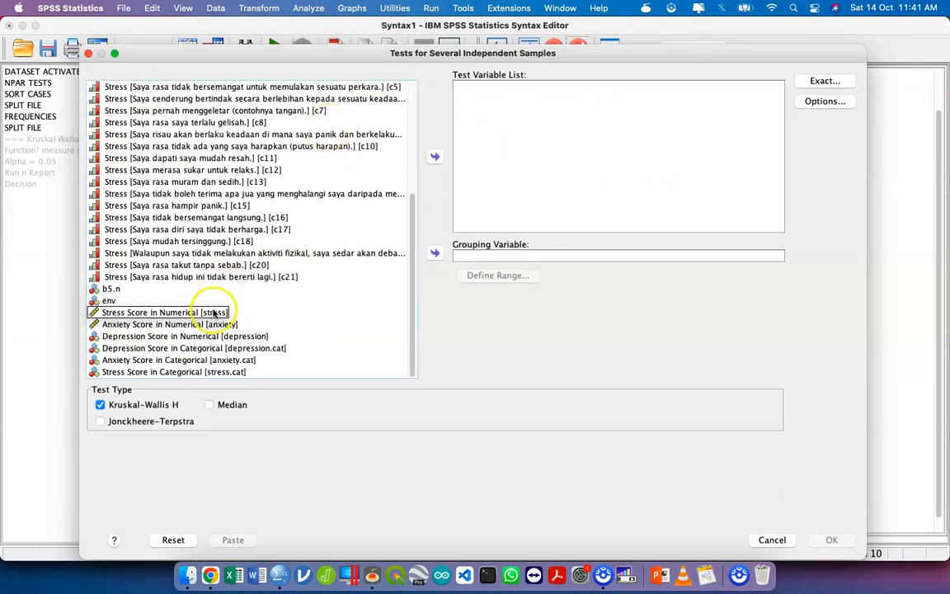
right_click(316, 311)
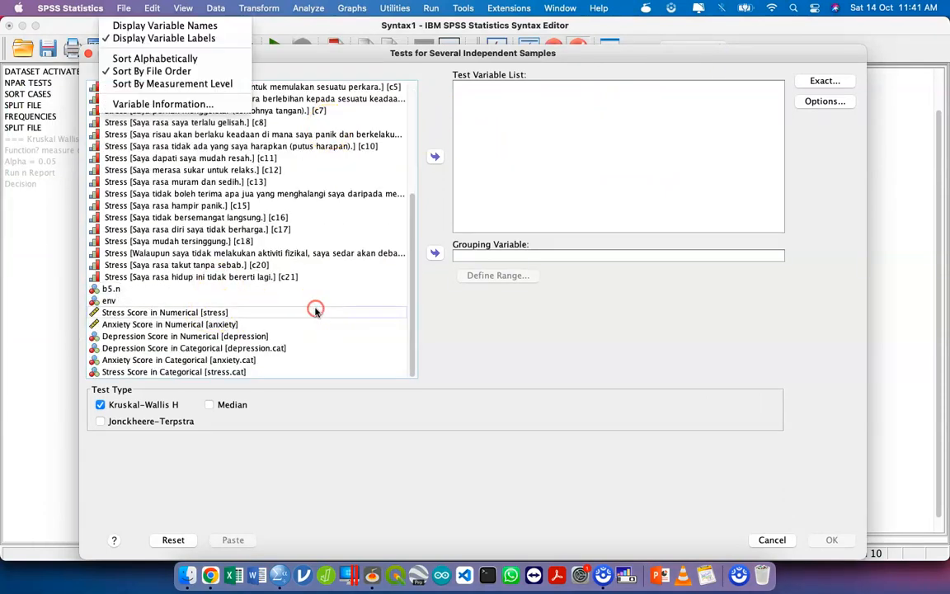
click(202, 26)
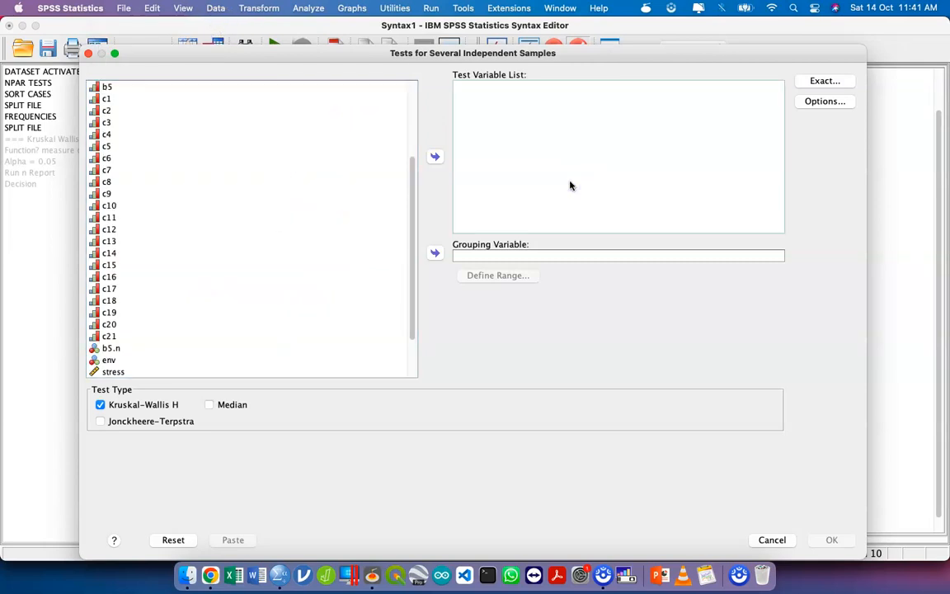
- Assign anxiety as the test variable and a2 as the grouping variable of the Kruskal-Wallis H test
scroll(259, 248, down, 3)
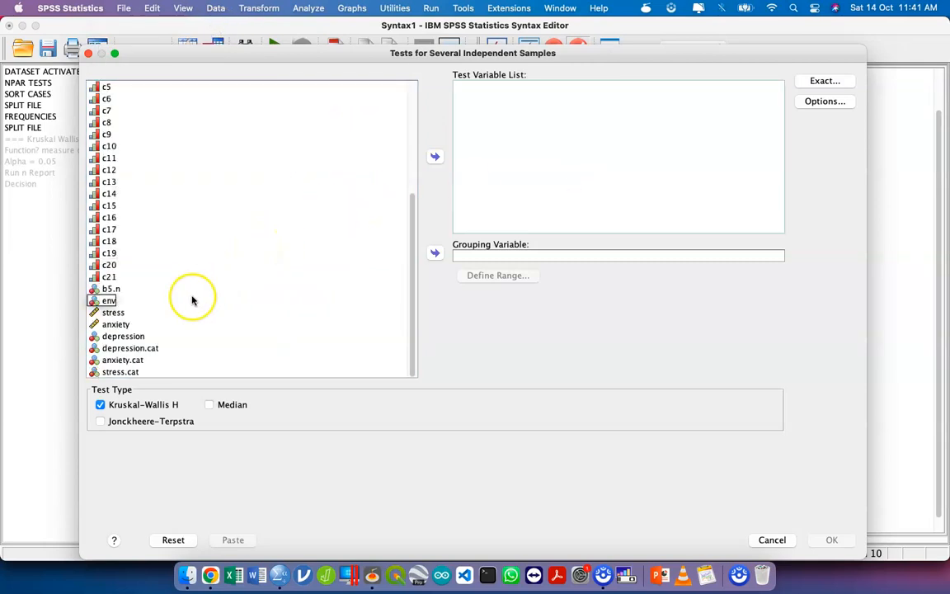
click(147, 324)
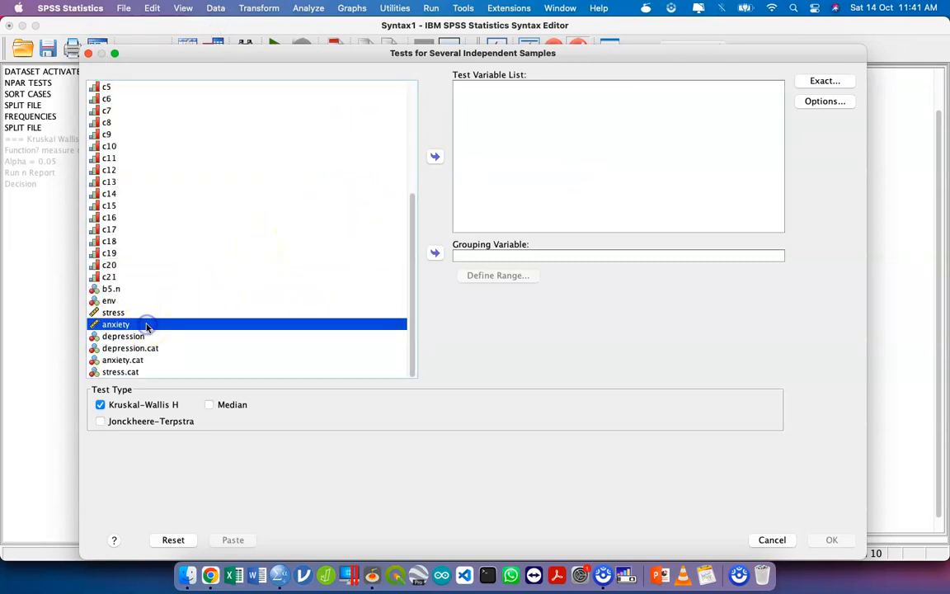
click(436, 157)
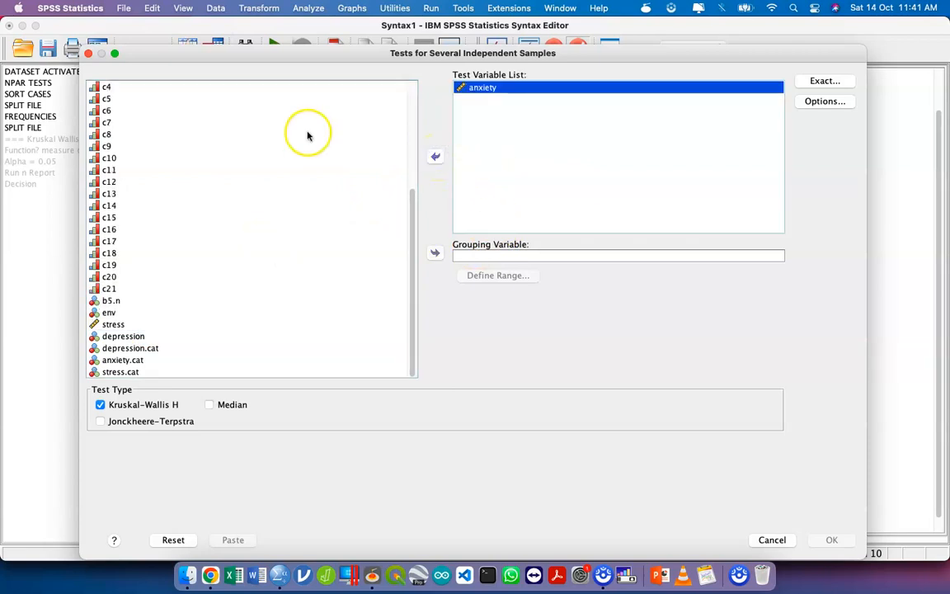
scroll(306, 136, up, 5)
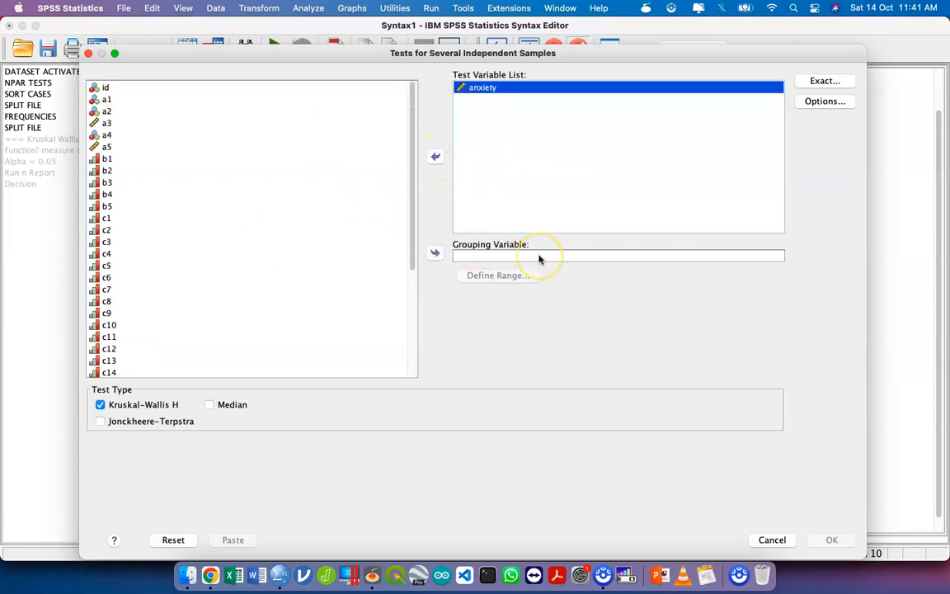
click(250, 110)
click(434, 253)
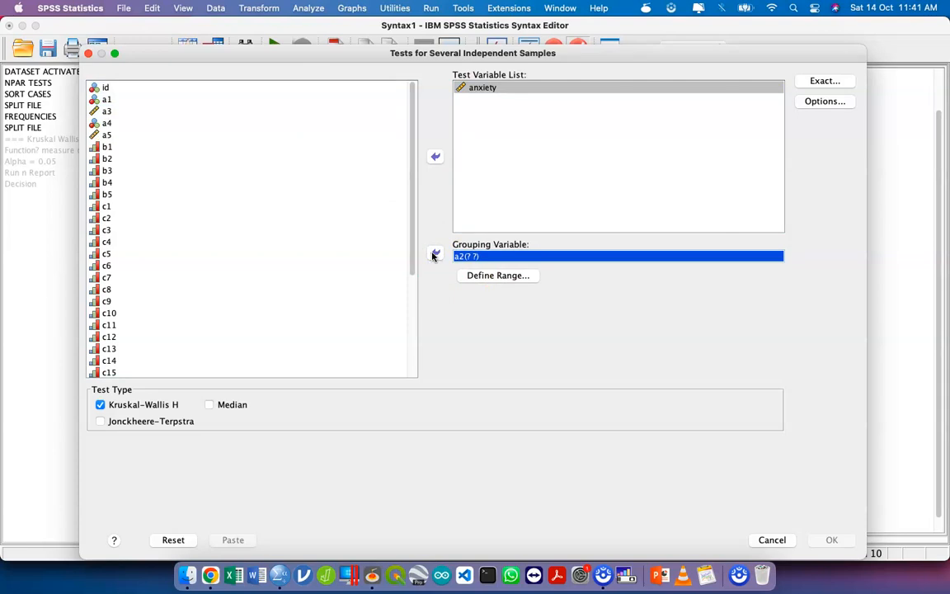
- Define the range of grouping variable a2 as minimum 1 and maximum 3
click(535, 274)
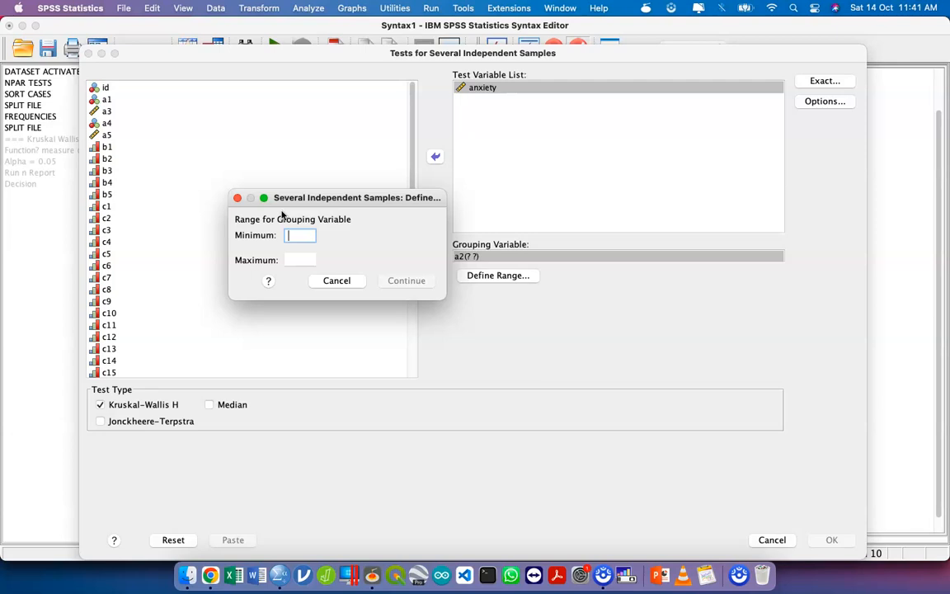
text(1)
key(Tab)
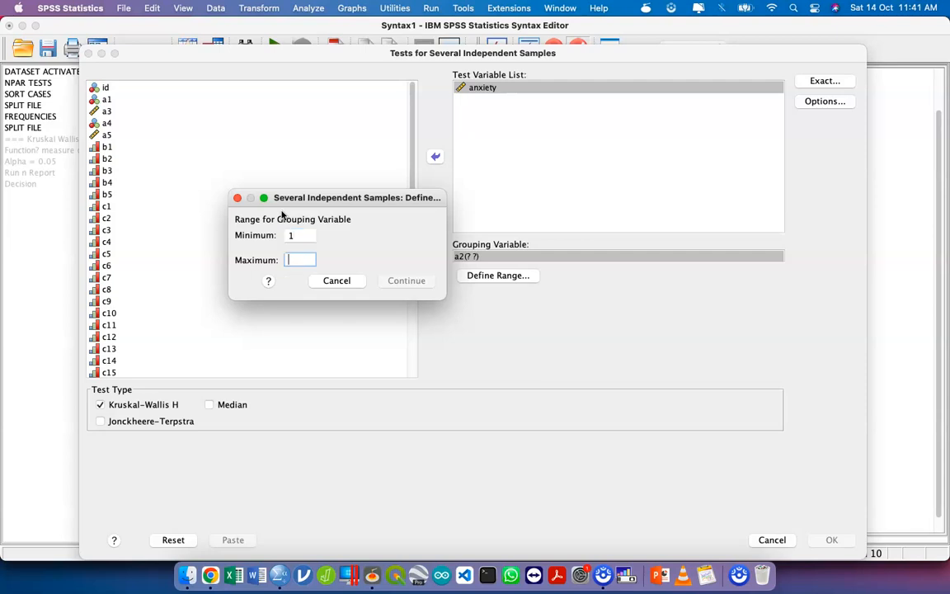
text(3)
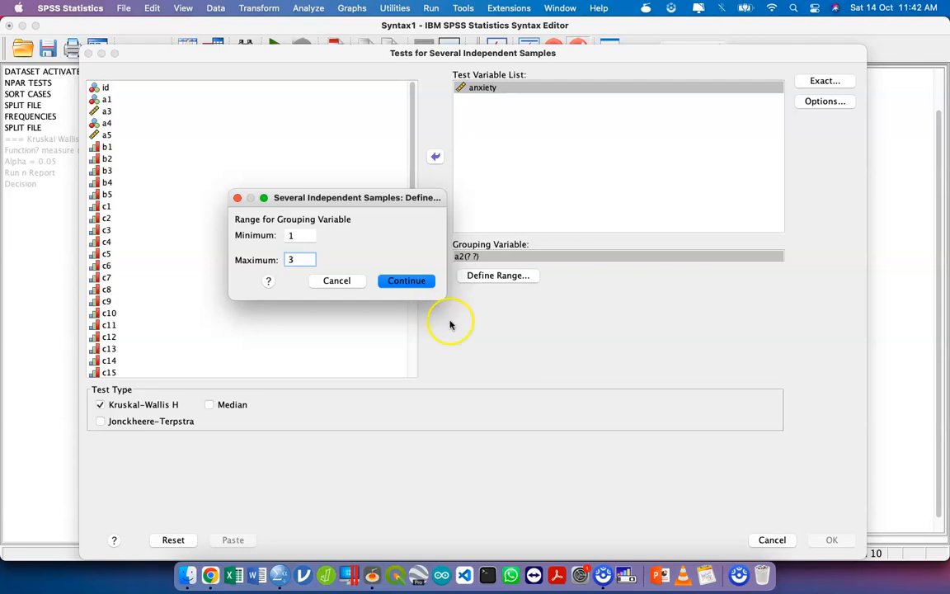
click(407, 279)
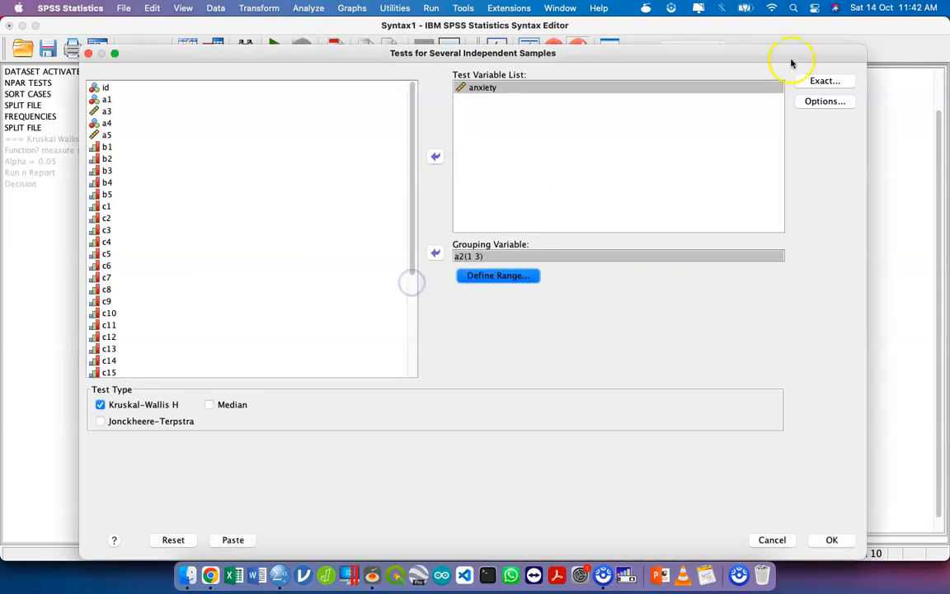
- Paste the Kruskal-Wallis test as NPAR TESTS syntax below the notes and leave blank lines beneath it
drag(863, 45, 793, 117)
drag(729, 119, 739, 12)
click(245, 440)
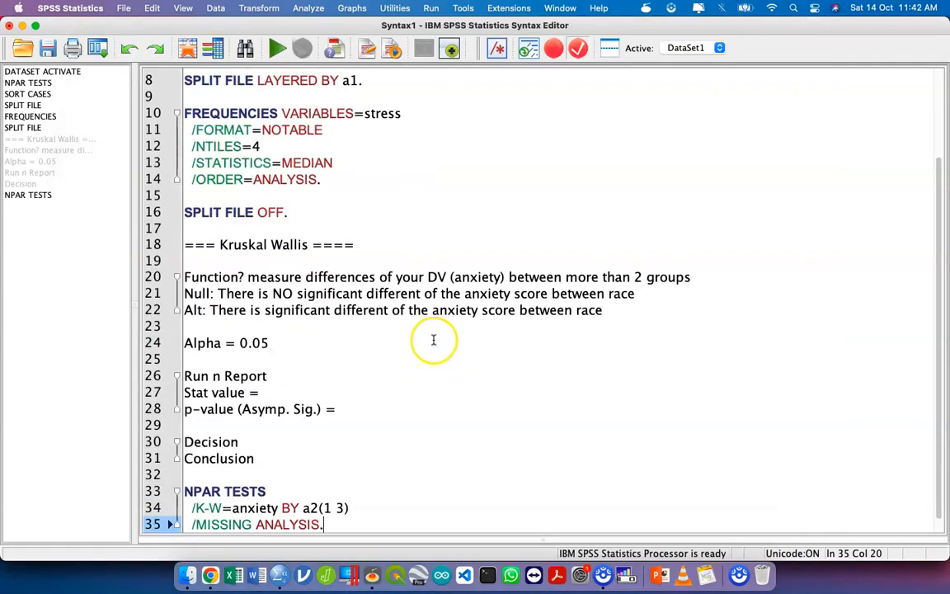
key(Return)
key(Return)
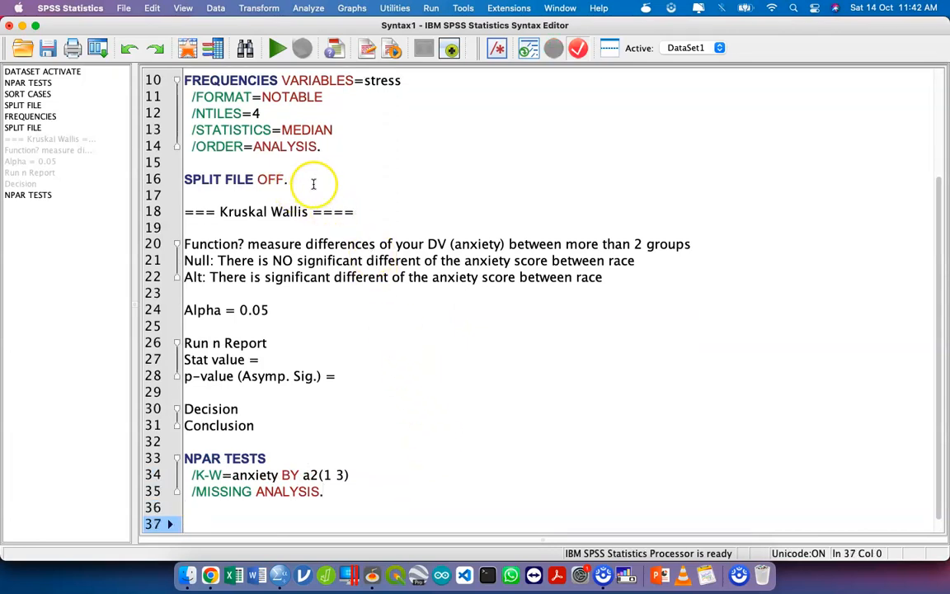
- Copy the block from SORT CASES through SPLIT FILE OFF and paste it below the Kruskal-Wallis NPAR TESTS command
click(313, 184)
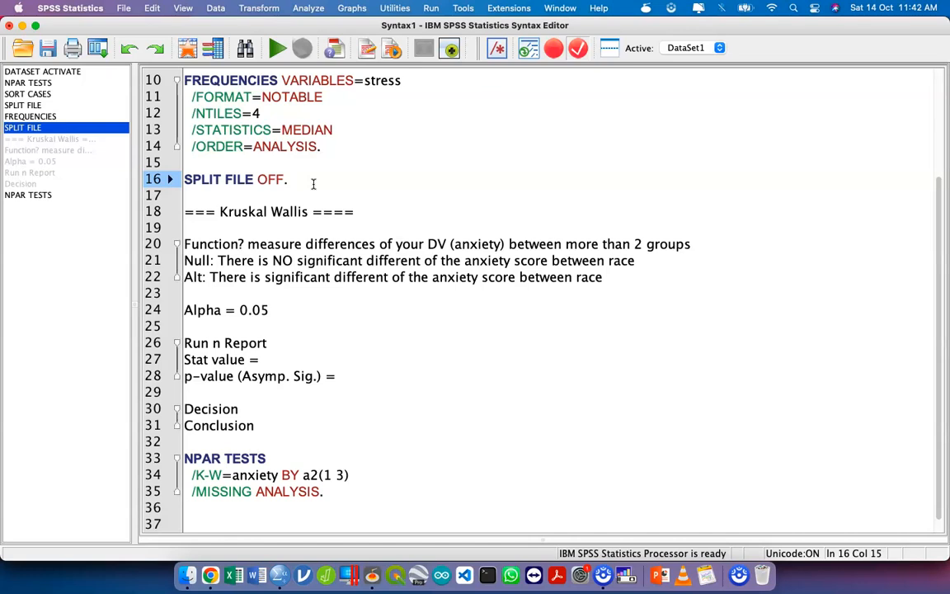
drag(314, 184, 220, 141)
key(super+c)
scroll(241, 92, up, 3)
scroll(222, 214, down, 5)
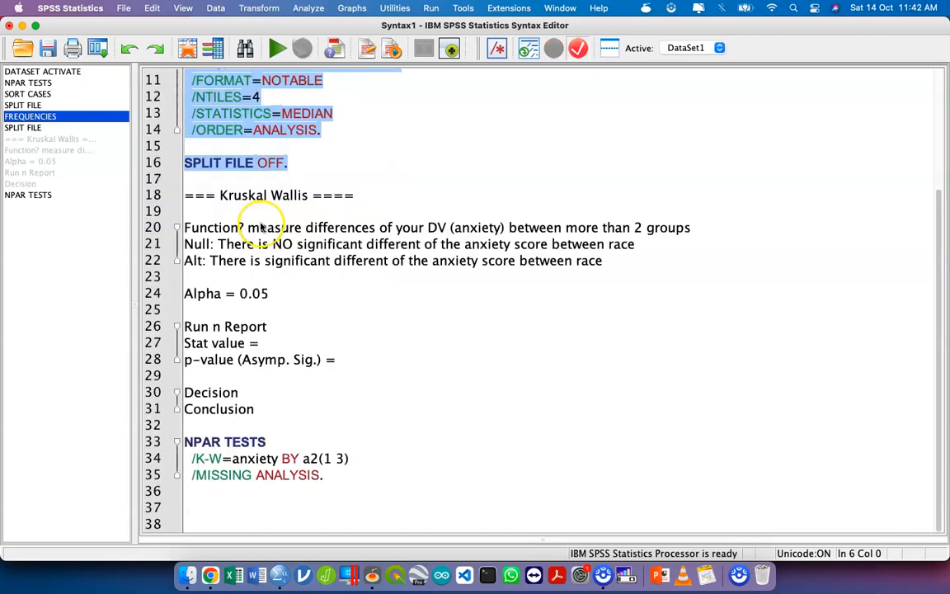
click(251, 493)
key(super+v)
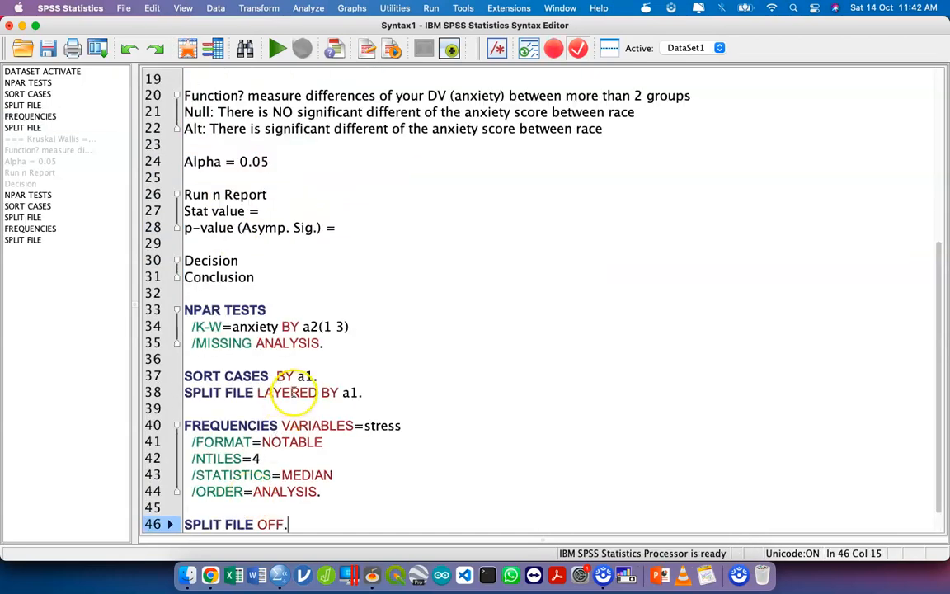
- Replace a1 with a2 in the pasted SORT CASES and SPLIT FILE LAYERED commands
click(313, 375)
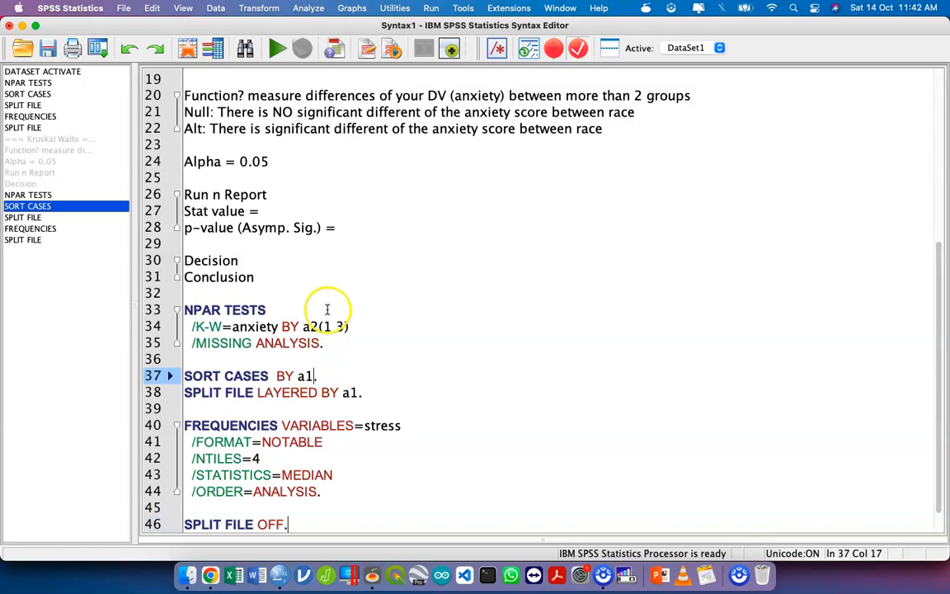
click(320, 326)
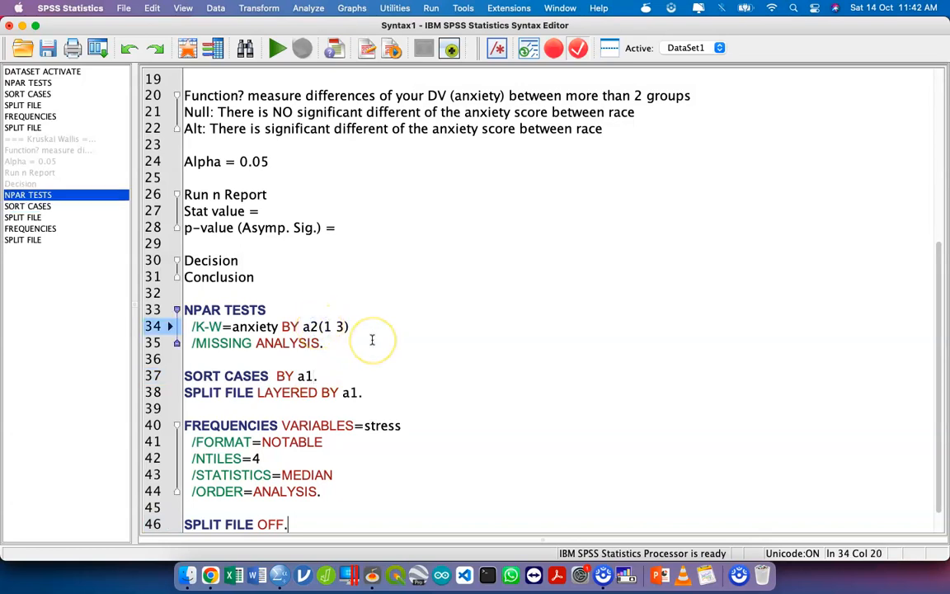
key(Down)
key(Down)
key(Down)
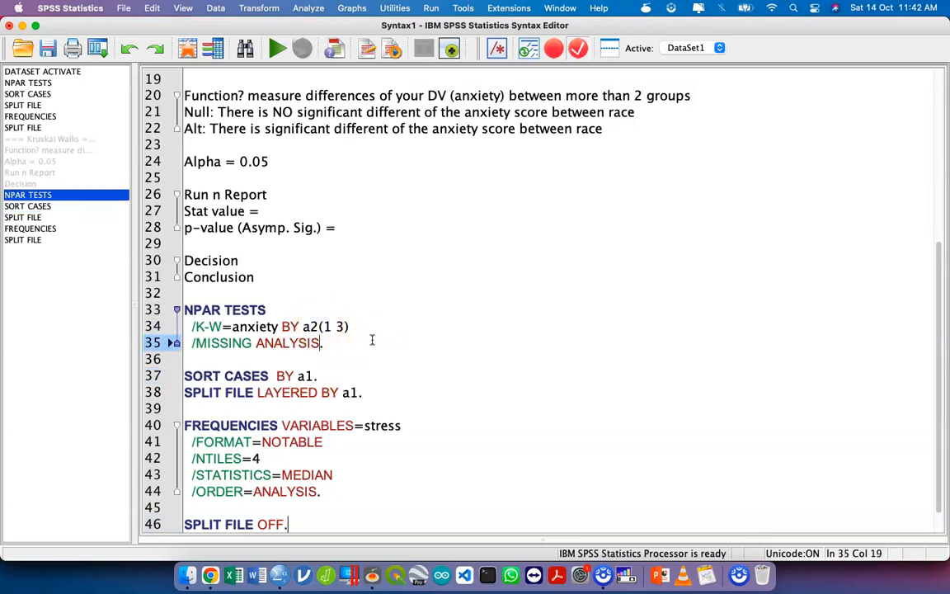
key(Left)
key(BackSpace)
text(2)
key(Down)
key(Right)
key(Right)
key(Right)
key(Right)
key(Right)
key(Right)
key(Right)
key(BackSpace)
text(2)
key(Down)
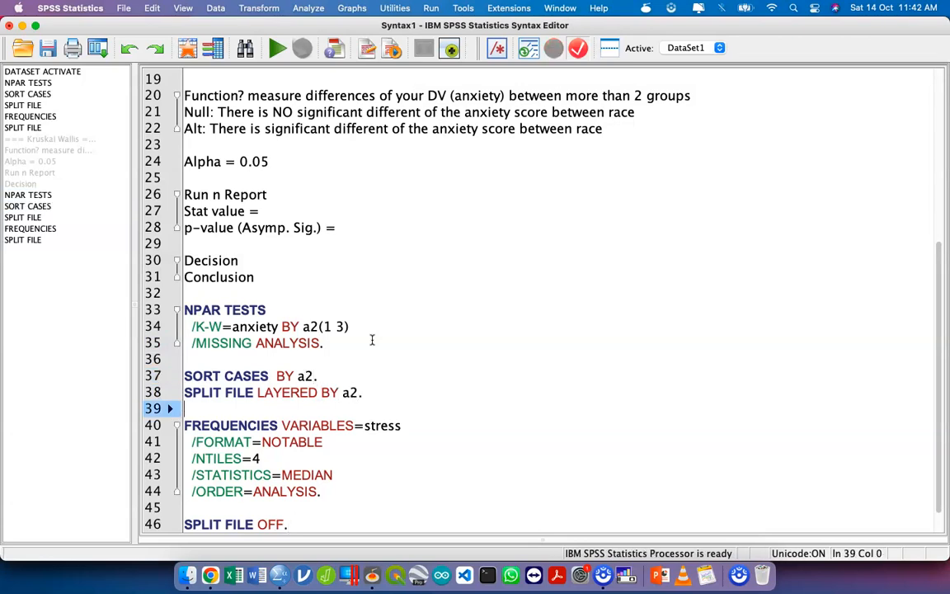
- Set the pasted FREQUENCIES variable to anxiety and run the syntax from the Kruskal-Wallis NPAR TESTS through SPLIT FILE OFF
double_click(384, 425)
key(BackSpace)
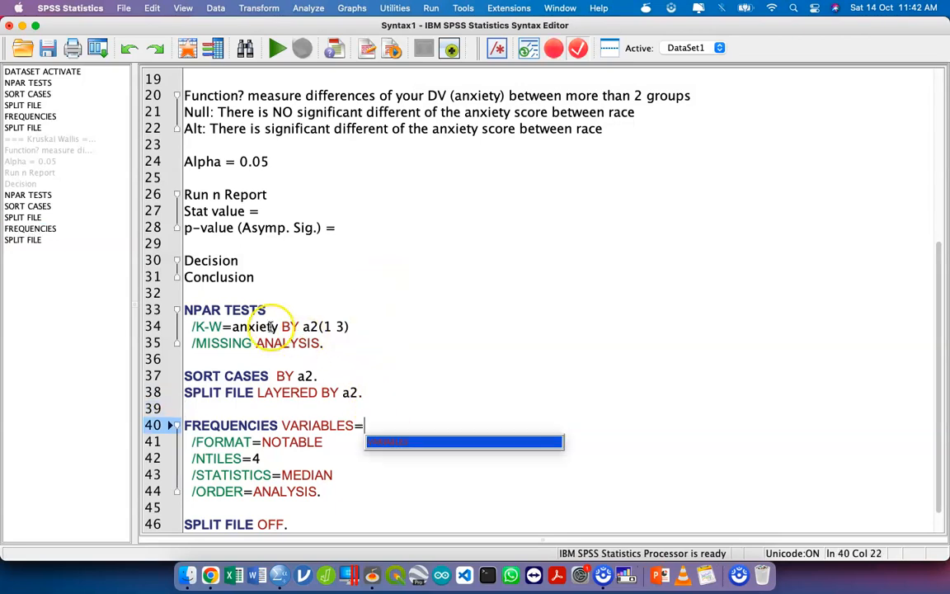
double_click(269, 327)
key(super+c)
click(374, 425)
key(super+v)
drag(333, 521, 149, 310)
key(super+r)
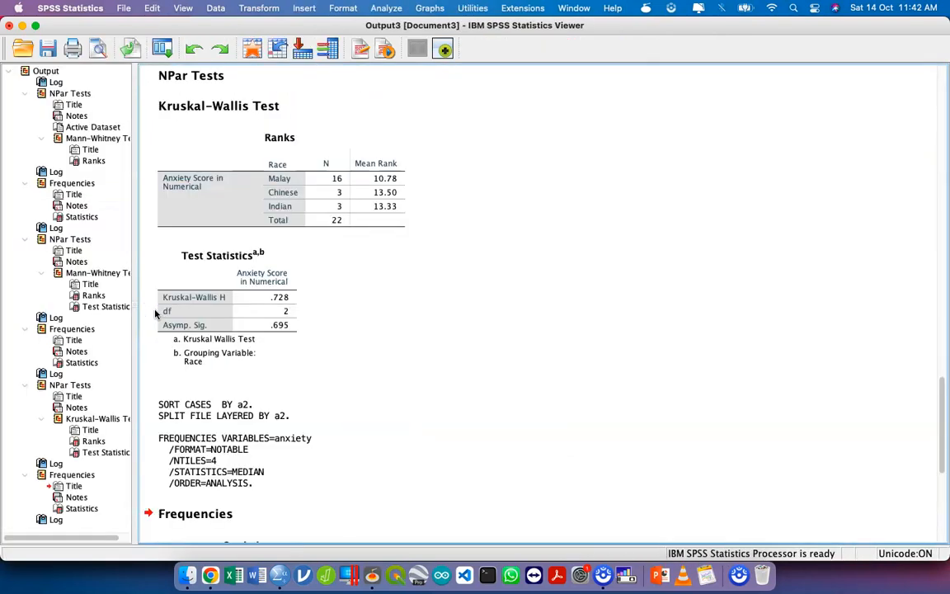
- Examine the Kruskal-Wallis test statistics and the anxiety median and percentiles for each race in the output
click(247, 318)
click(338, 317)
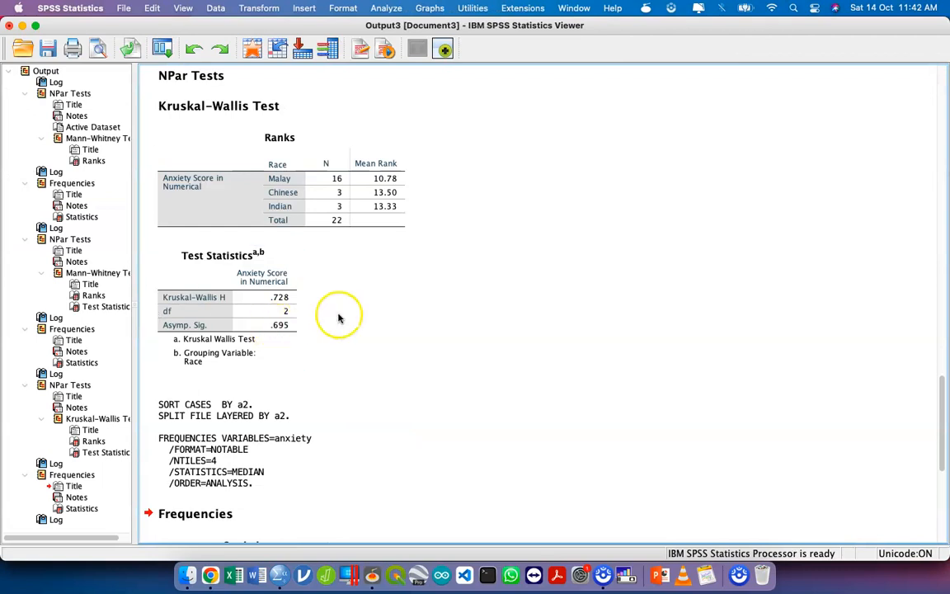
click(291, 297)
scroll(286, 329, down, 1)
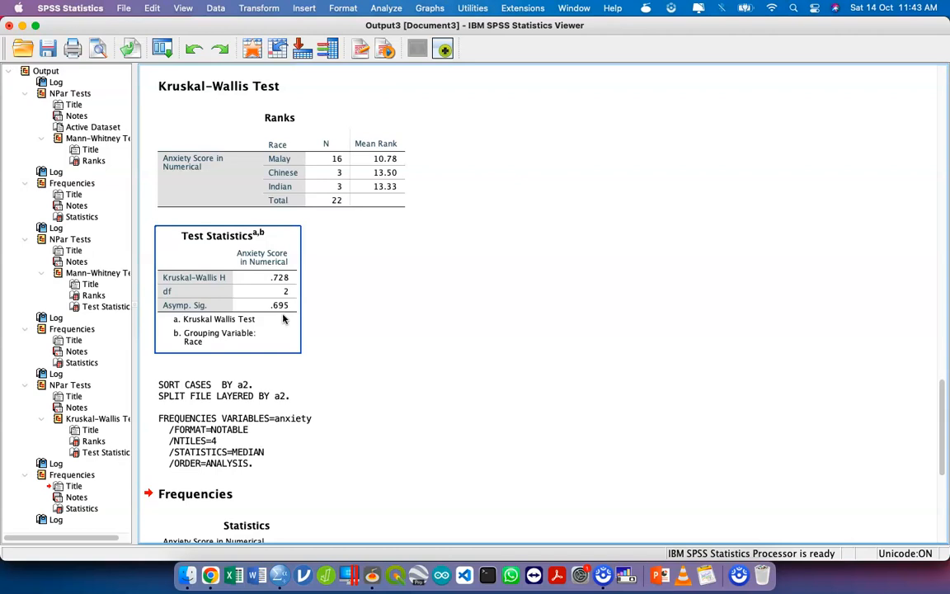
scroll(283, 319, down, 5)
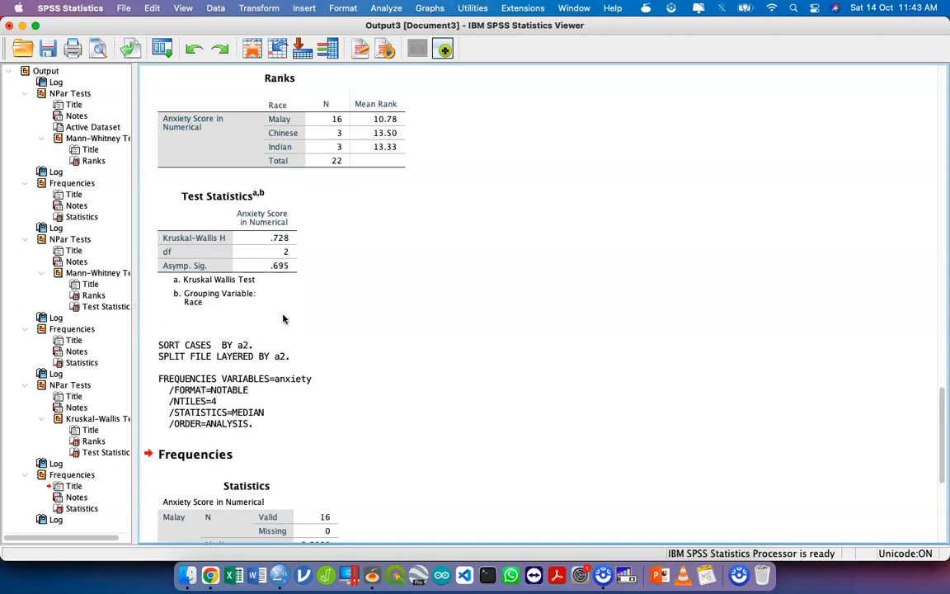
scroll(283, 318, down, 2)
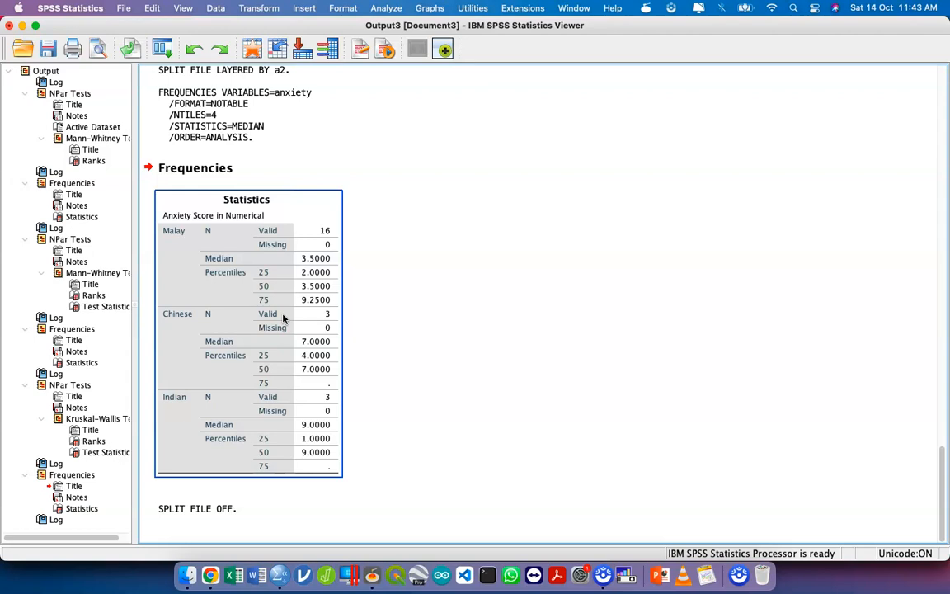
scroll(283, 318, up, 5)
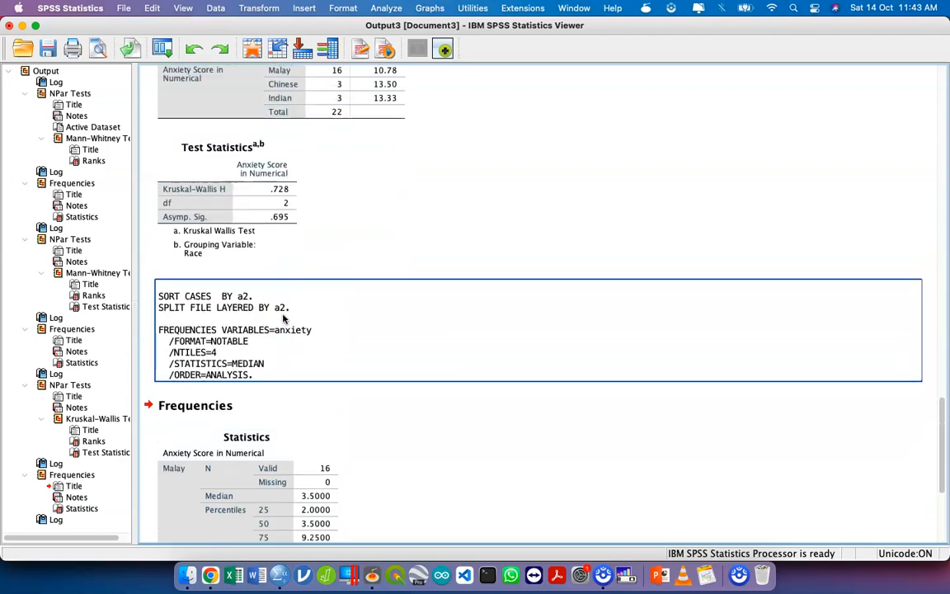
click(285, 202)
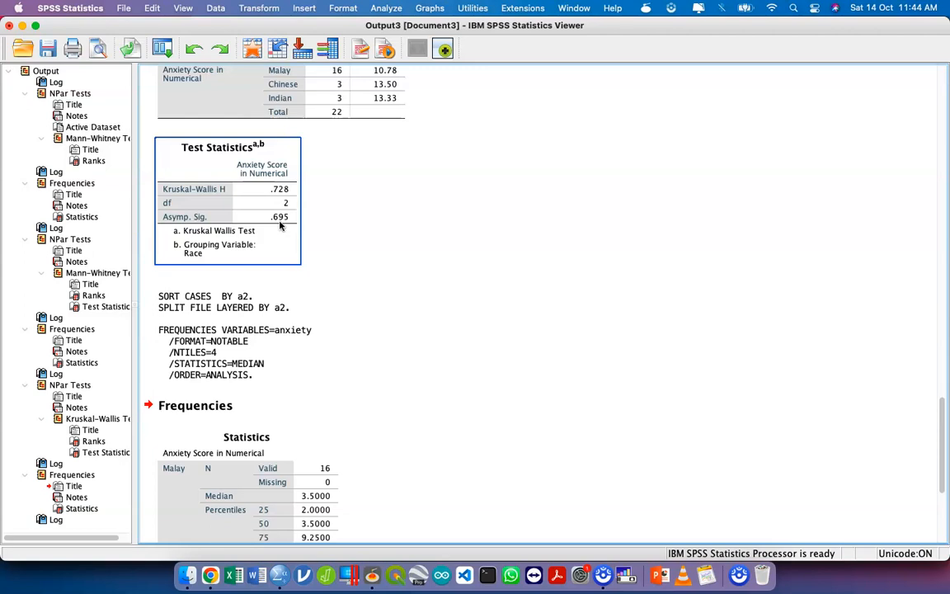
- Check the anxiety Statistics table split by race in the output, and return to the Syntax1 syntax editor
scroll(280, 225, down, 5)
click(280, 225)
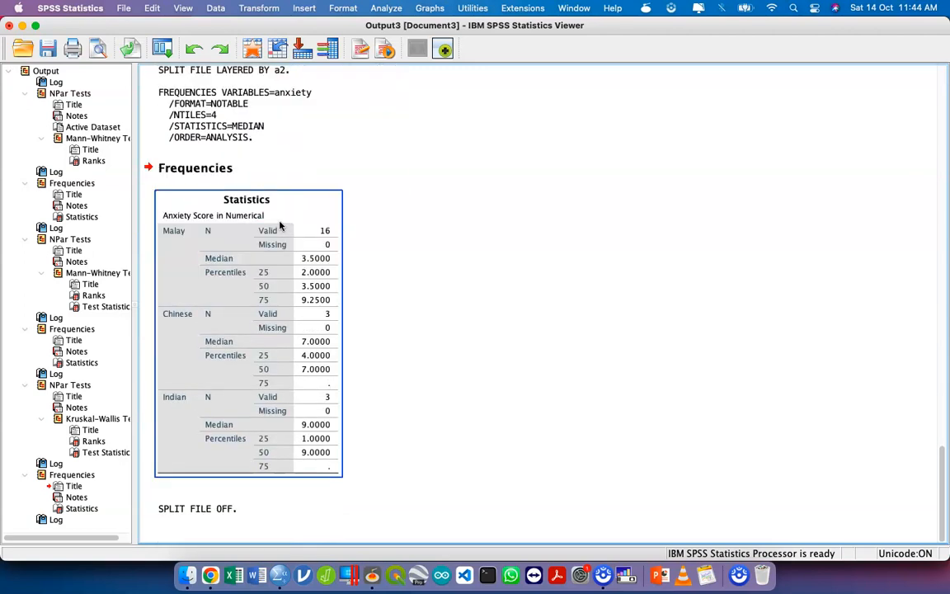
key(ctrl+Up)
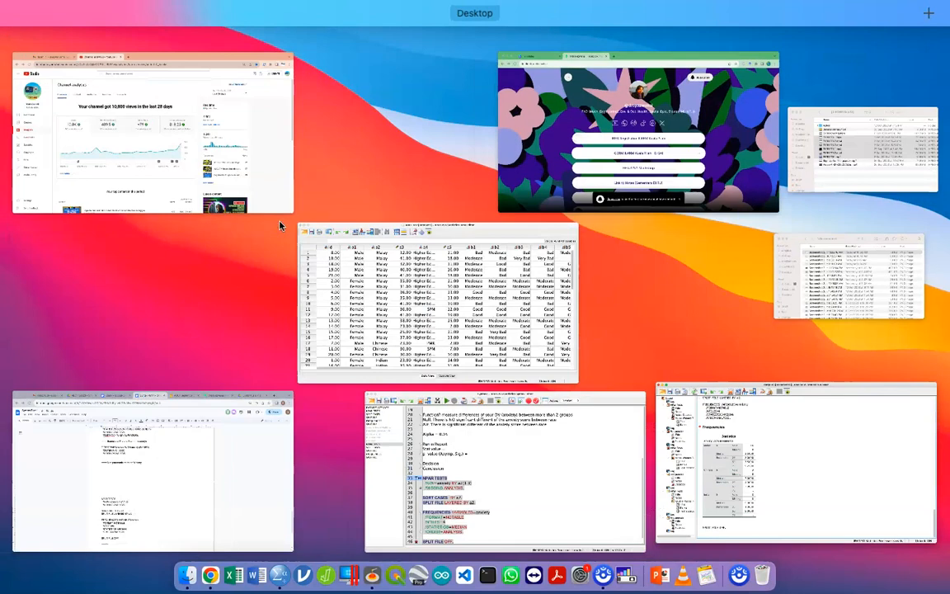
click(476, 445)
click(383, 507)
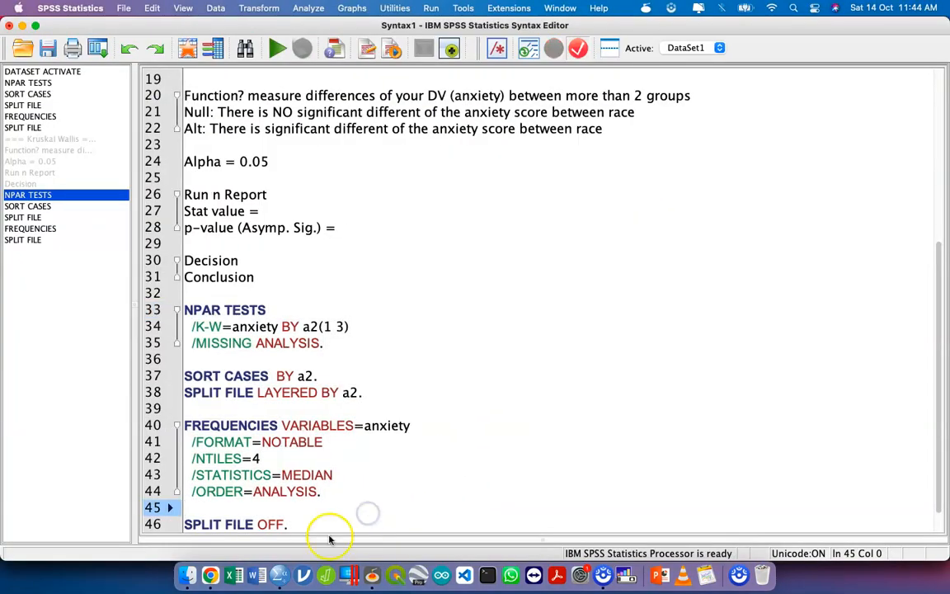
- Add the heading "===== Exercise Depression Between Academic ===" below the last SPLIT FILE OFF command, with blank lines around it
click(330, 516)
key(Return)
key(Return)
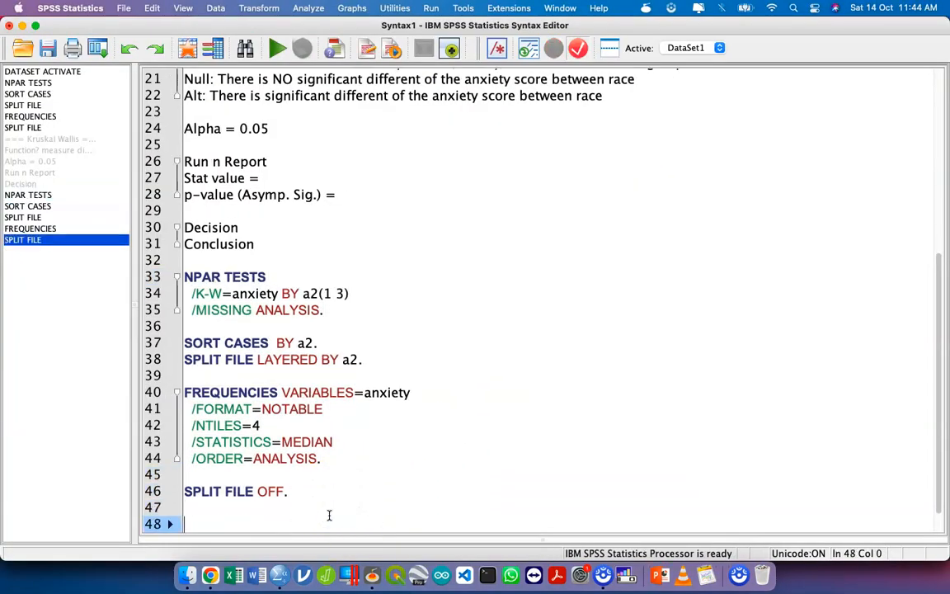
text(=====)
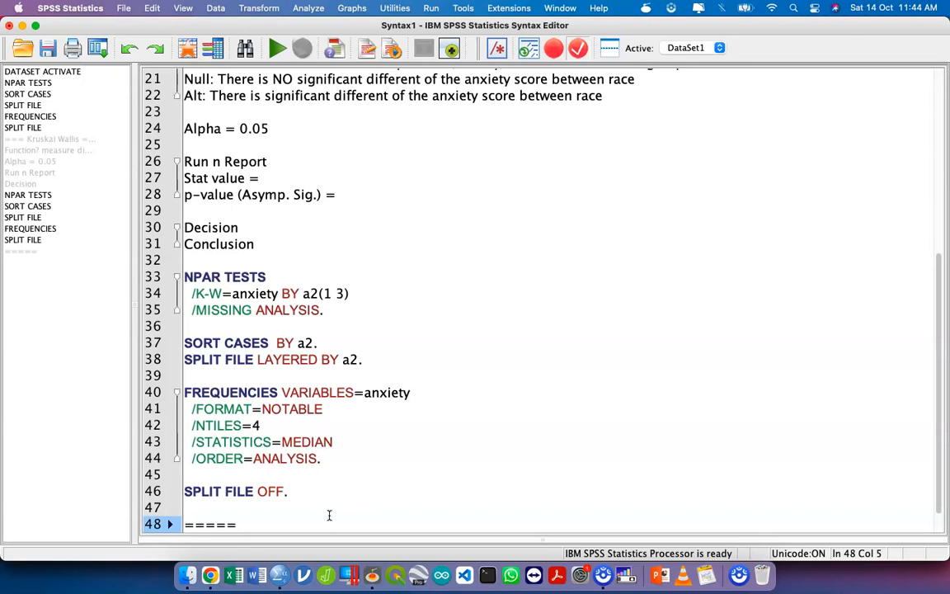
text(Exercise Acae)
key(BackSpace)
key(BackSpace)
key(BackSpace)
key(BackSpace)
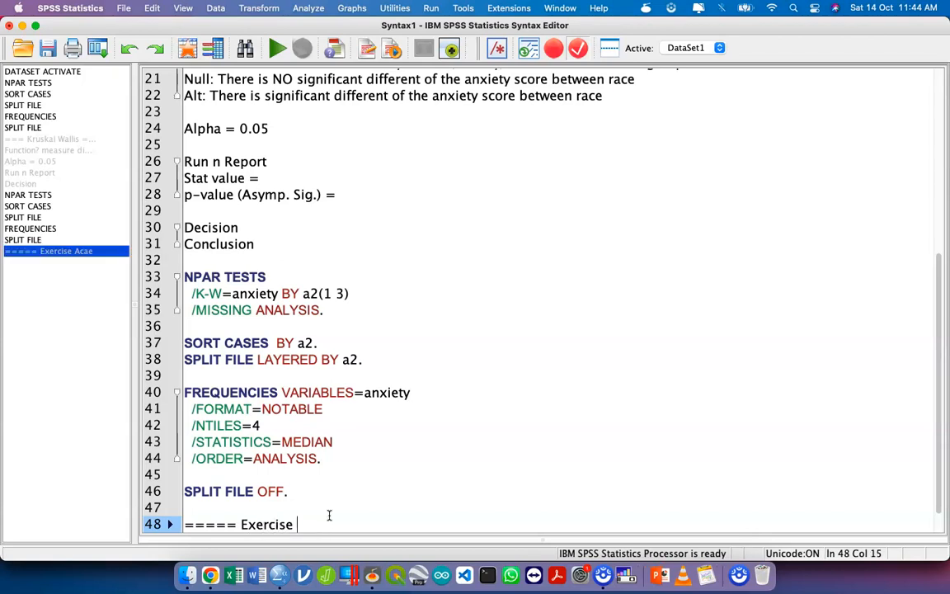
text(Depressin)
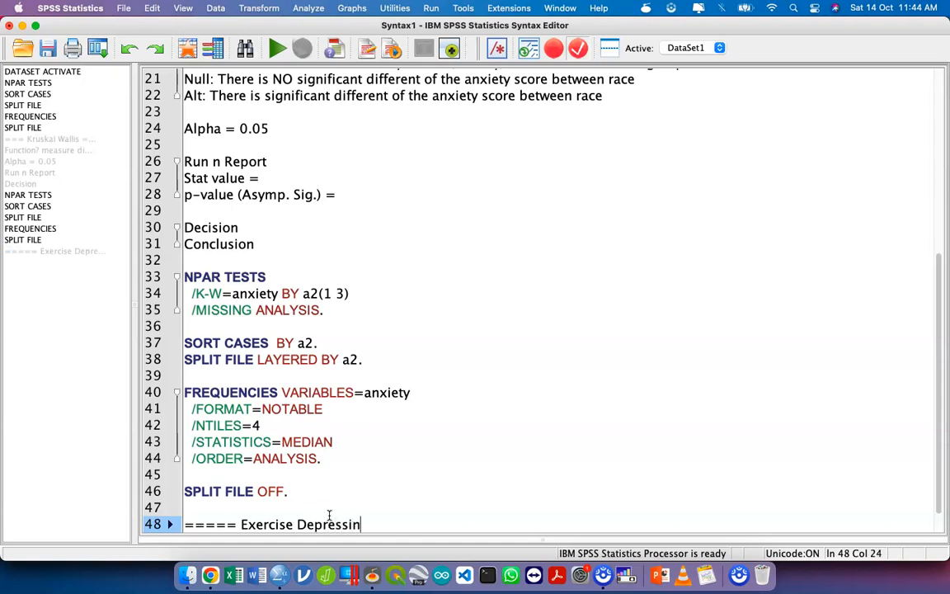
key(BackSpace)
text(on Between Academic ===)
key(Return)
key(Return)
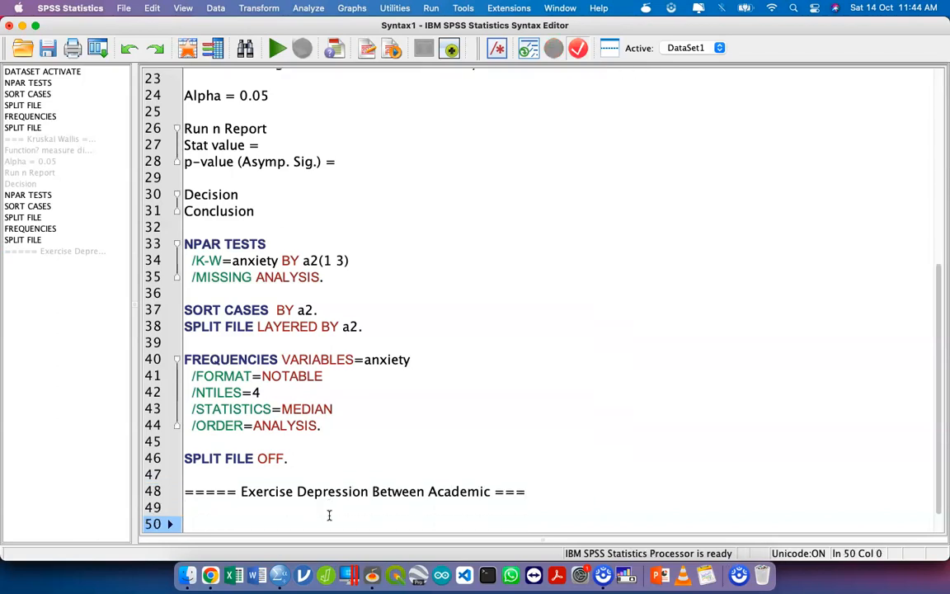